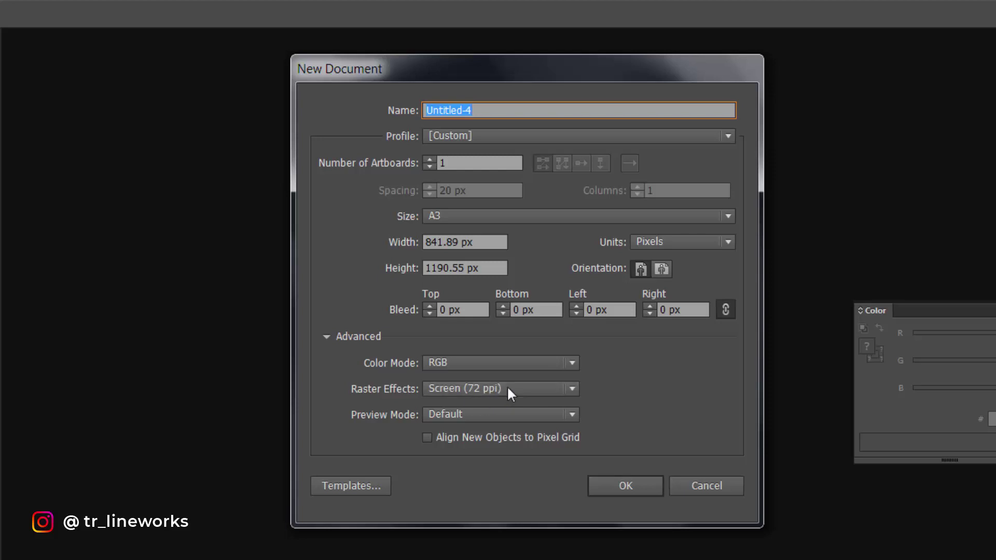
# Create a portrait A3 RGB document with one artboard and set the stroke to none
pyautogui.click(626, 487)
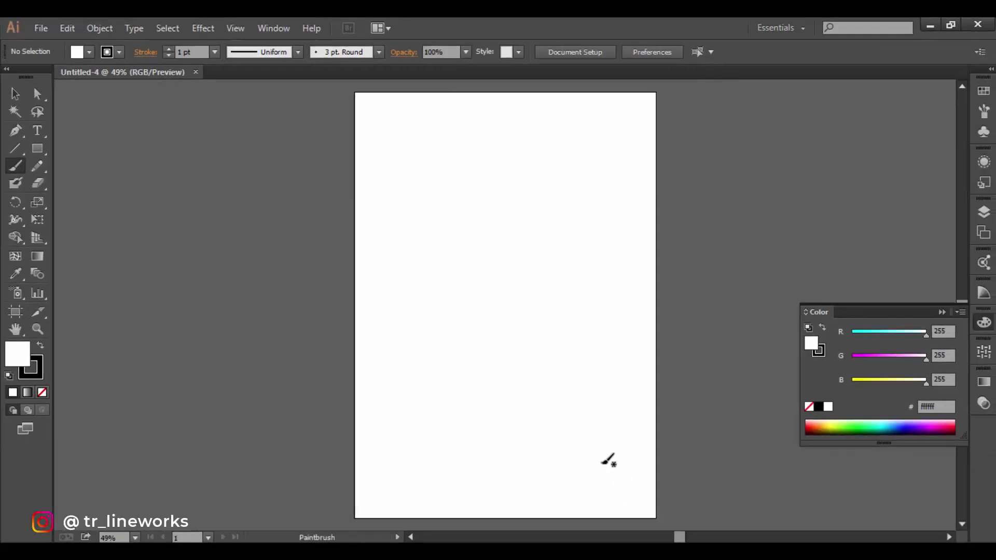
pyautogui.click(39, 373)
pyautogui.click(42, 392)
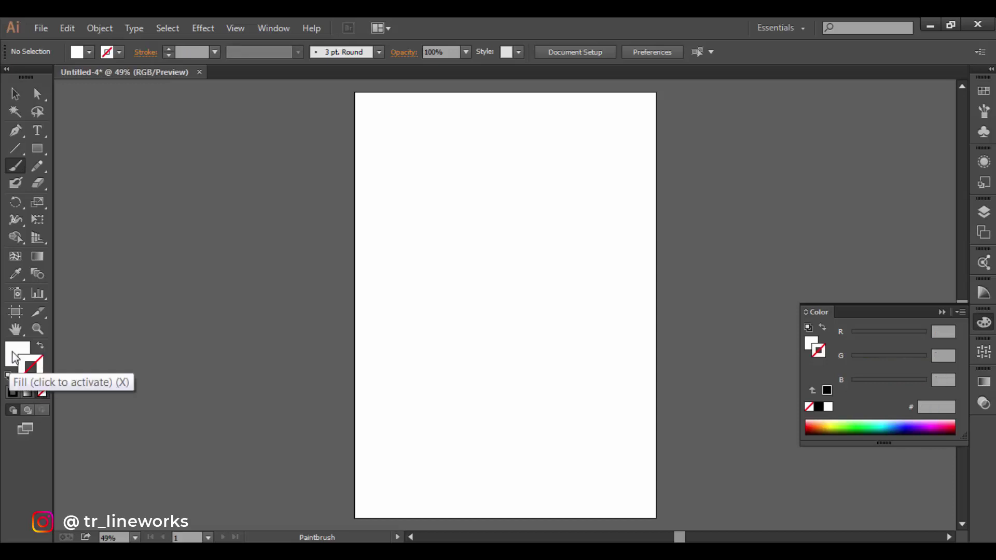
# Set the fill color to the off-white f1f2e9
pyautogui.doubleClick(15, 358)
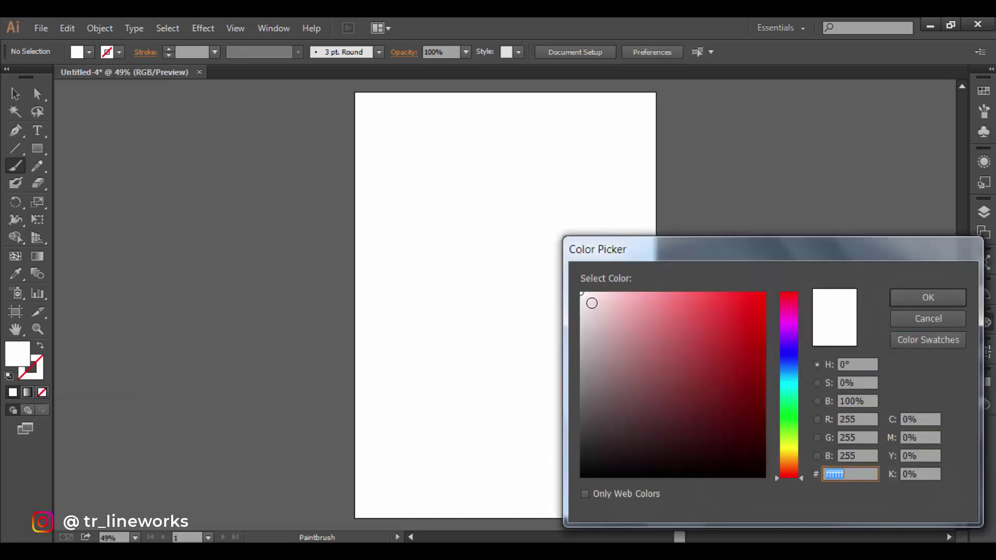
pyautogui.click(588, 302)
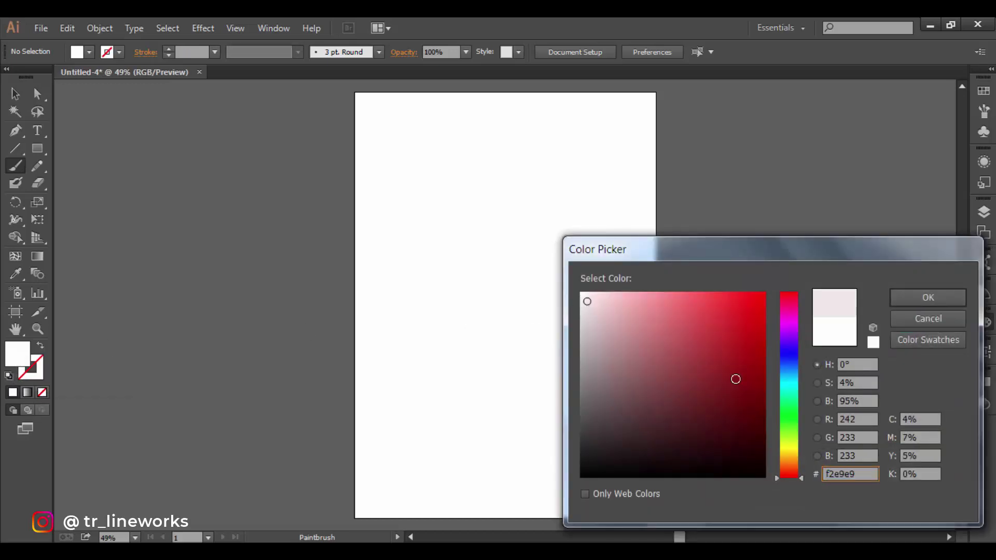
pyautogui.click(797, 444)
pyautogui.moveTo(794, 443); pyautogui.dragTo(795, 444)
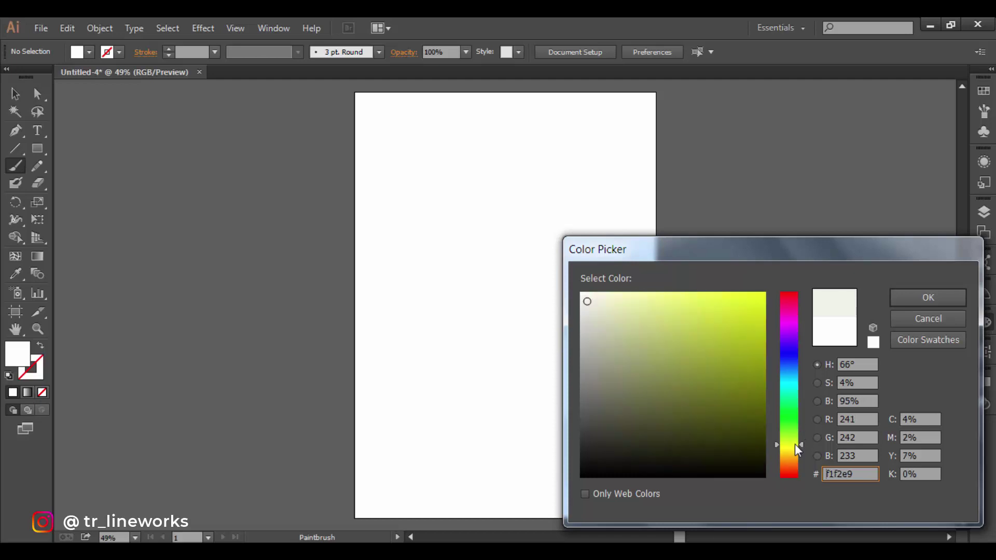
pyautogui.click(928, 298)
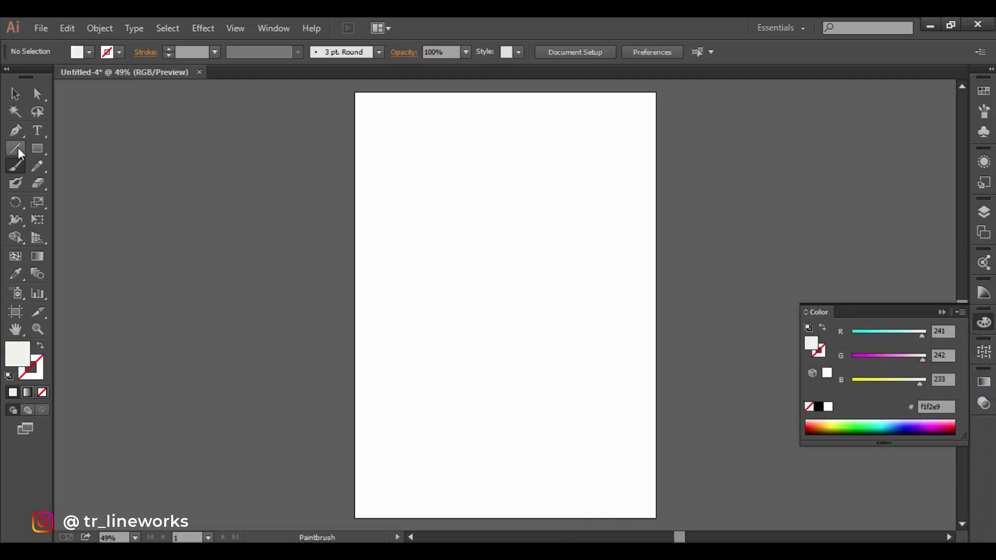
# Draw a background rectangle covering the whole artboard from corner to corner
pyautogui.click(37, 148)
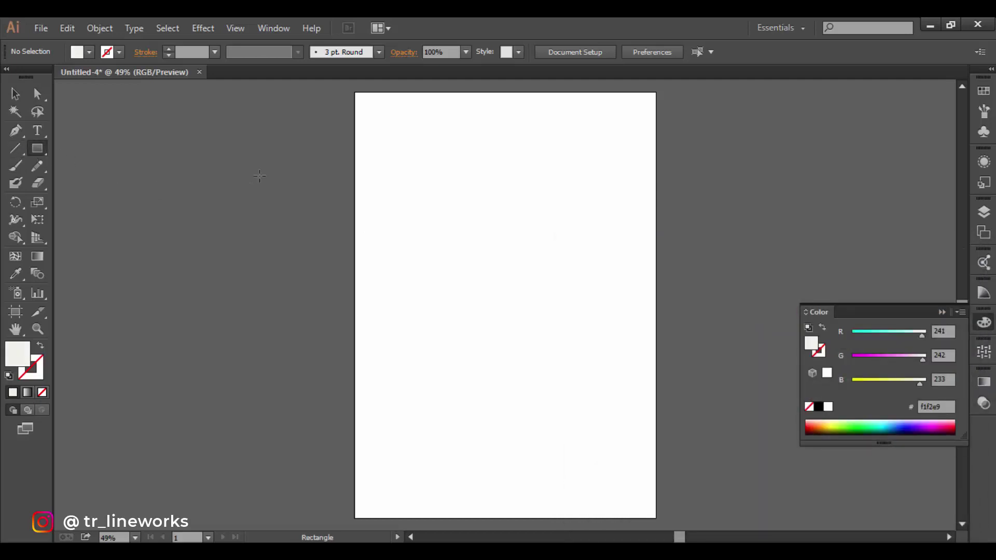
pyautogui.click(235, 29)
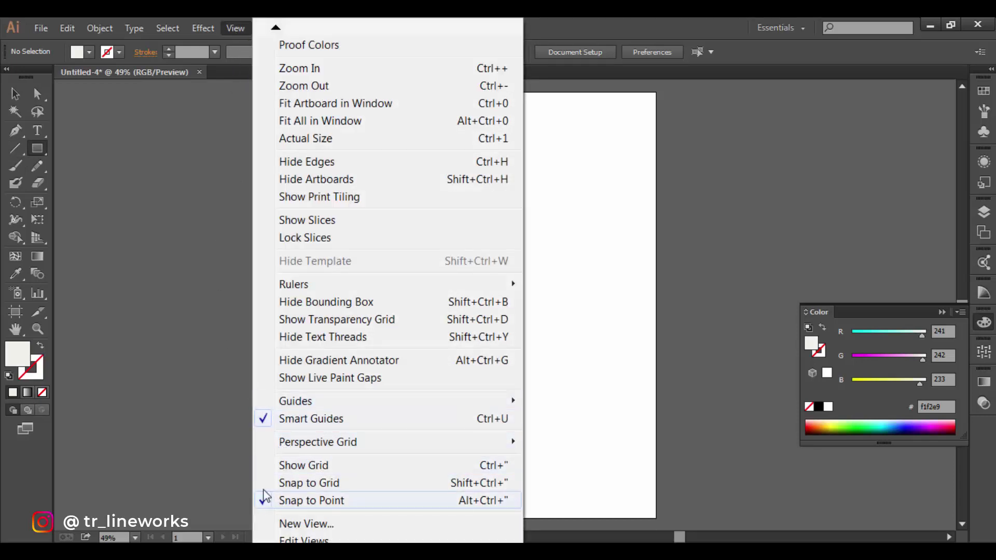
pyautogui.click(678, 67)
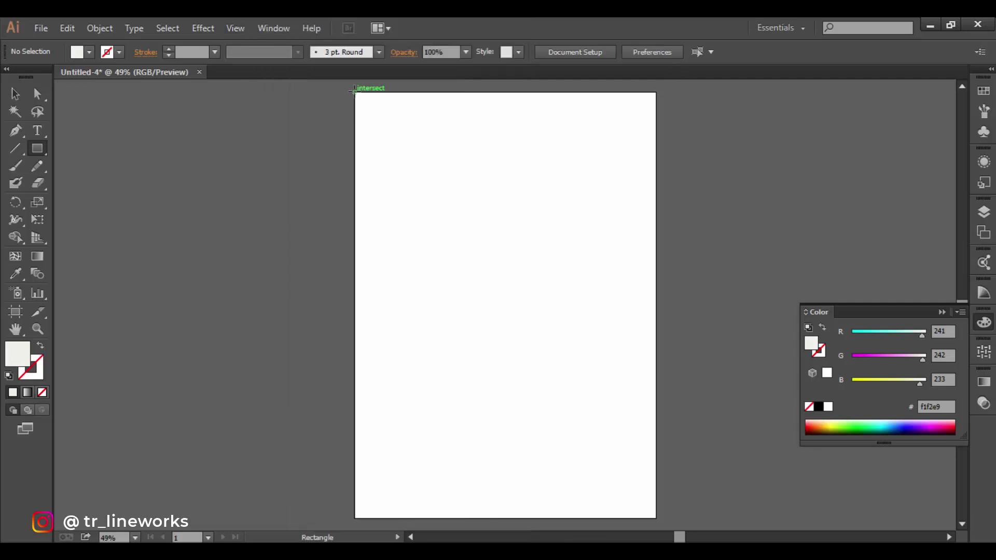
pyautogui.moveTo(354, 91); pyautogui.dragTo(655, 518)
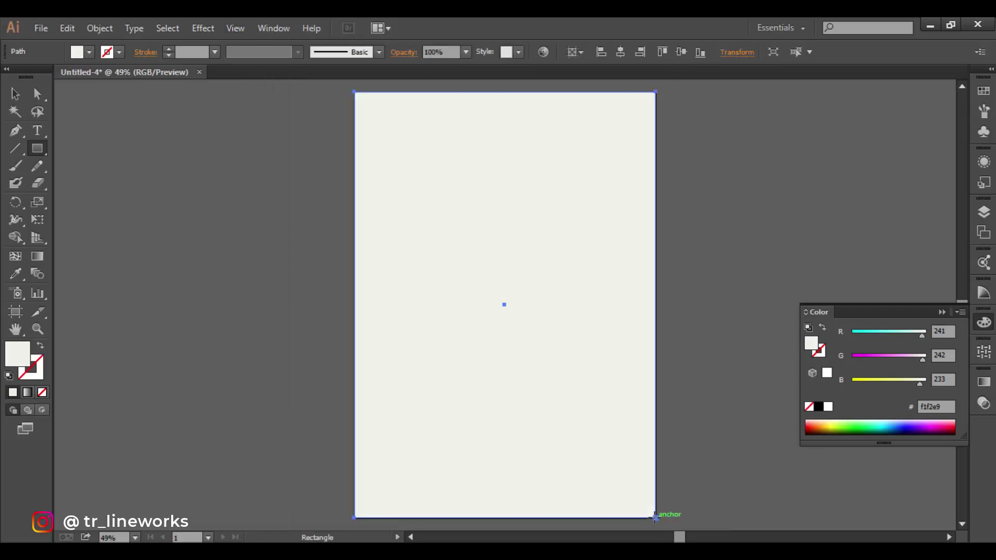
# Lock the selected background rectangle
pyautogui.click(104, 26)
pyautogui.moveTo(160, 110)
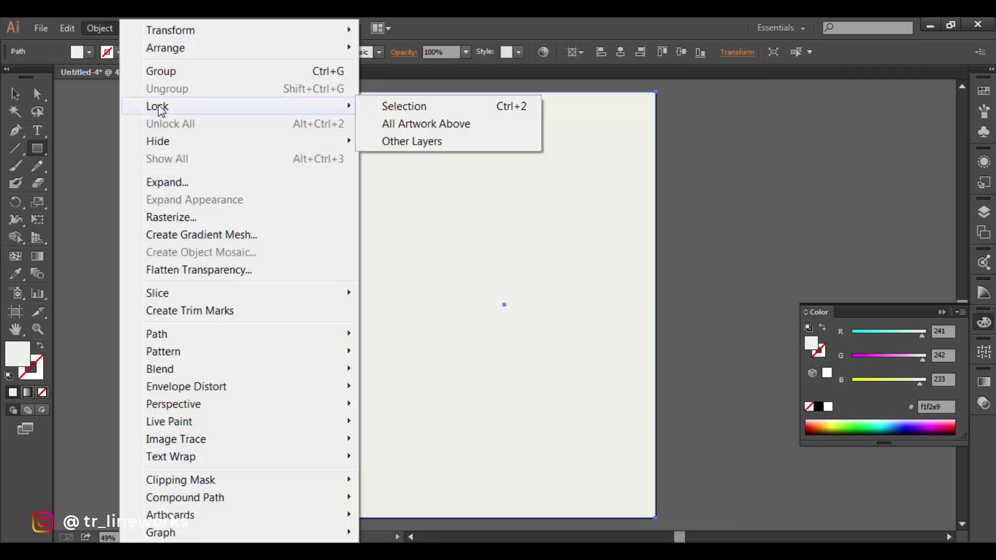
pyautogui.click(405, 110)
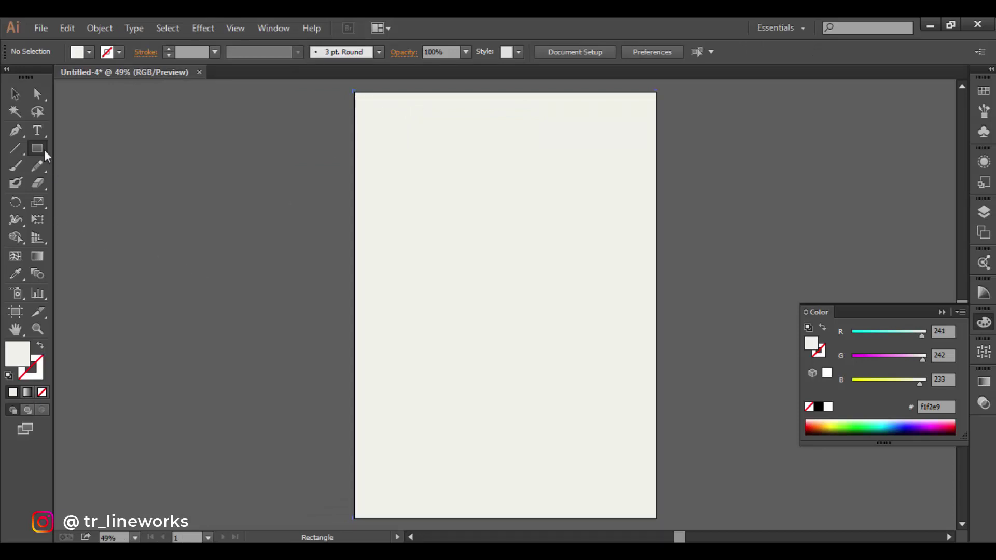
# Add the three-line text "BAD / BAD / IDEA" on the artboard in Helvetica Neue 45 Light
pyautogui.click(36, 131)
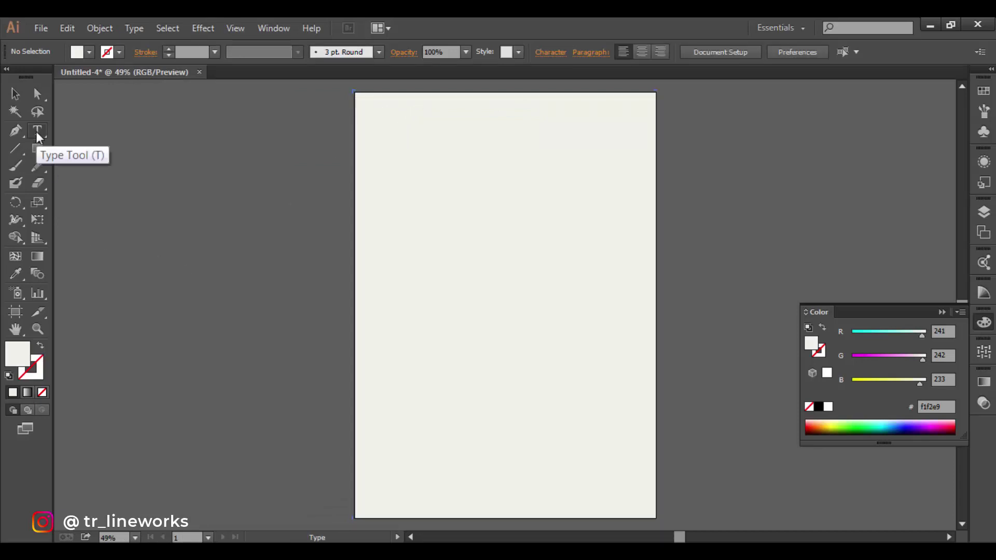
pyautogui.click(408, 236)
pyautogui.click(693, 52)
pyautogui.click(723, 315)
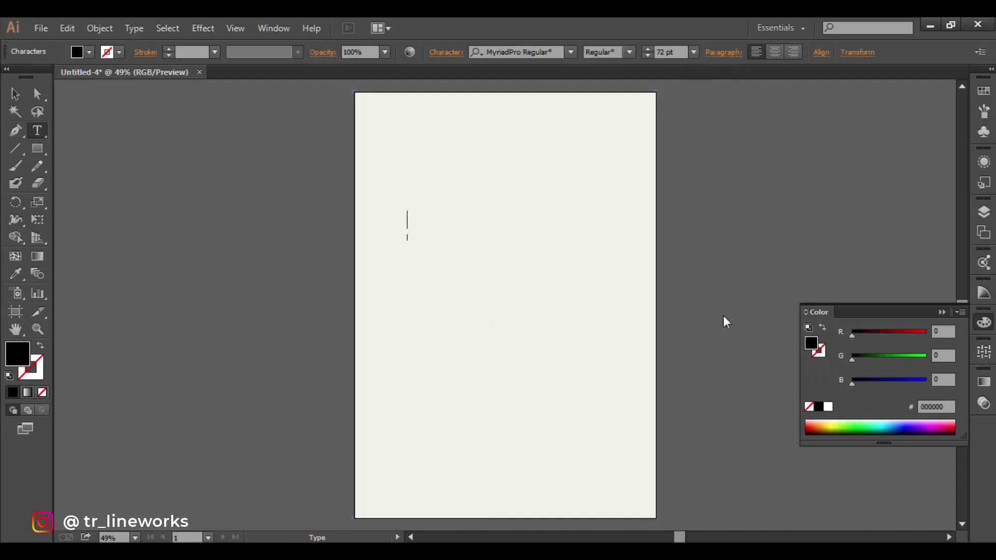
pyautogui.click(529, 52)
pyautogui.write('helvetica')
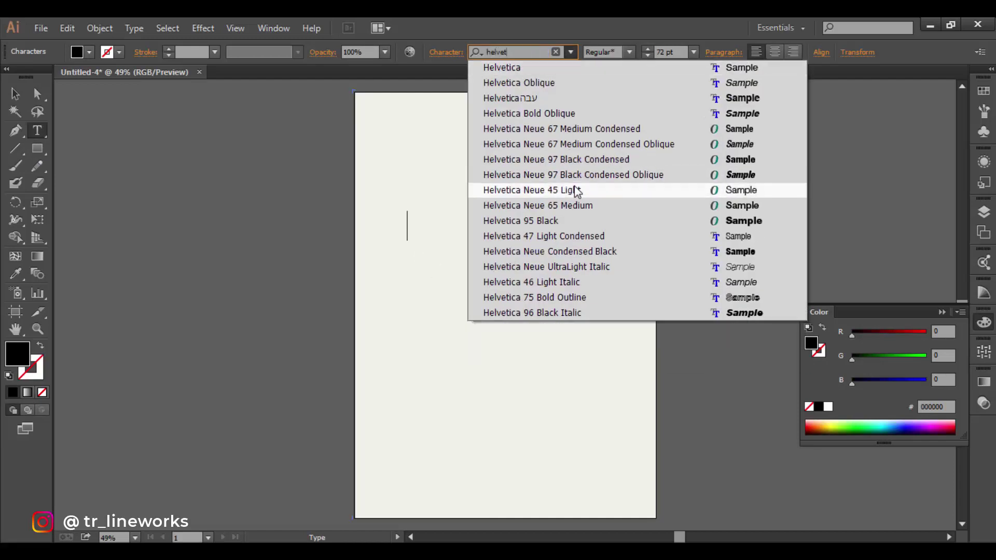
pyautogui.click(568, 191)
pyautogui.write('BAD')
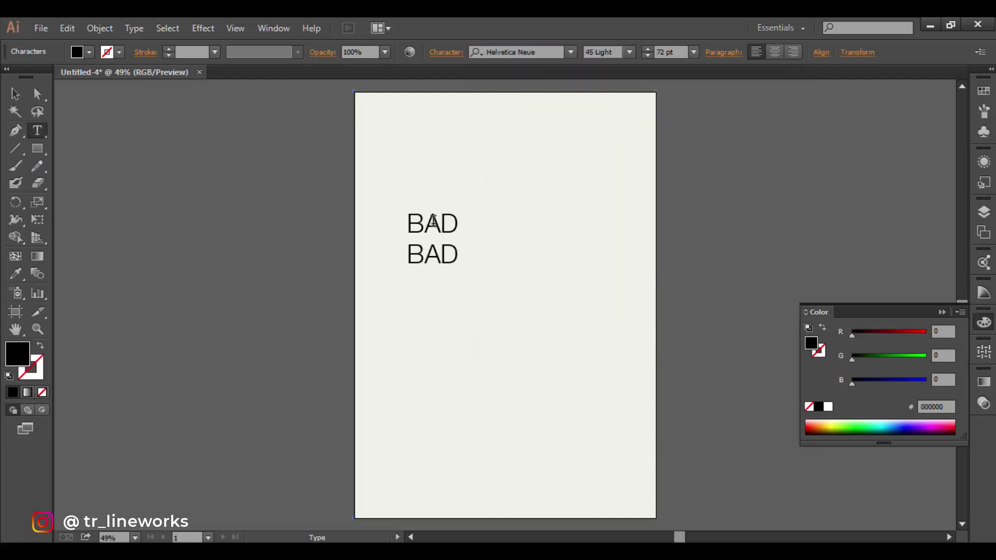
pyautogui.press('Escape')
# Scale the text block up to about 239 pt and place it near the artboard's lower left
pyautogui.moveTo(463, 302); pyautogui.dragTo(661, 447)
pyautogui.moveTo(511, 345); pyautogui.dragTo(487, 384)
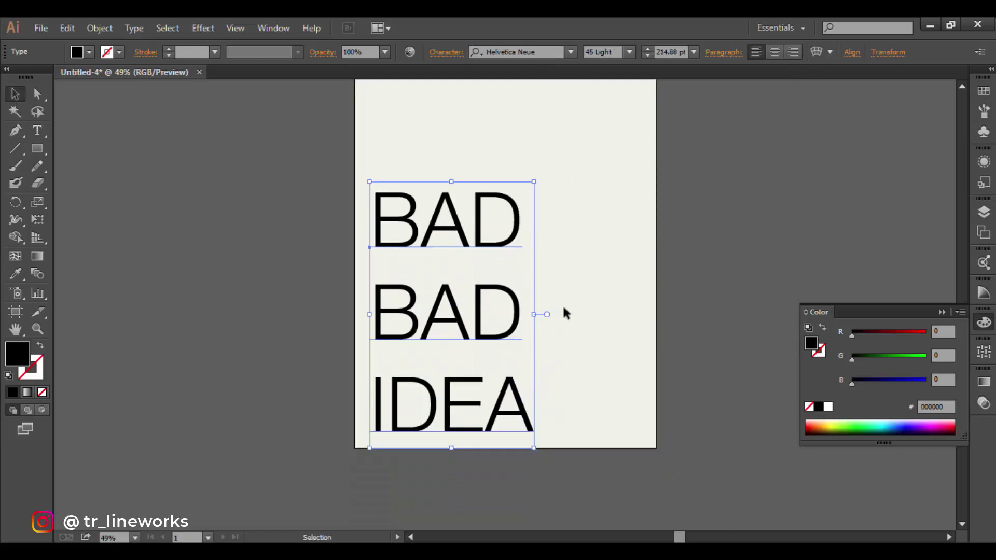
pyautogui.moveTo(541, 182); pyautogui.dragTo(598, 151)
# Change the font style of the second "BAD" line to 65 Medium
pyautogui.click(36, 133)
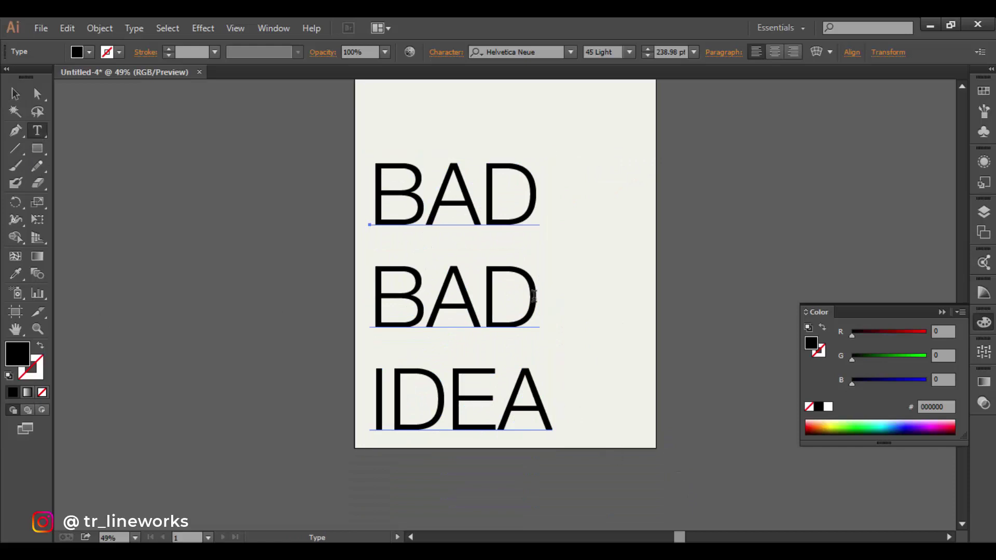
pyautogui.doubleClick(390, 289)
pyautogui.hotkey('ctrl', 't')
pyautogui.click(649, 229)
pyautogui.click(563, 326)
# Change the font style of the "IDEA" line to Helvetica Neue Regular
pyautogui.moveTo(545, 401); pyautogui.dragTo(371, 404)
pyautogui.click(648, 229)
pyautogui.click(589, 340)
pyautogui.click(649, 230)
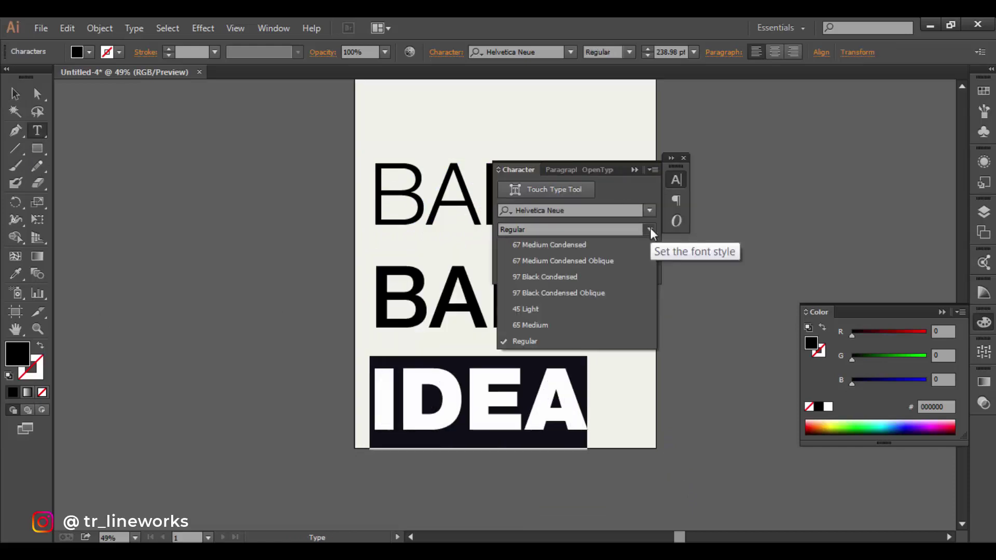
pyautogui.click(592, 275)
pyautogui.click(684, 157)
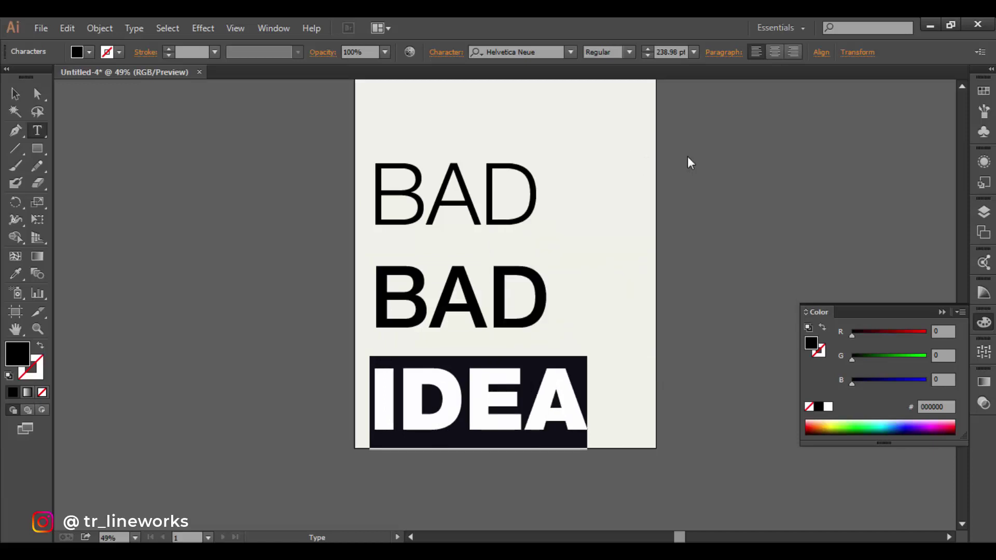
# Tighten the leading of all three text lines to 209 pt
pyautogui.moveTo(589, 399); pyautogui.dragTo(374, 177)
pyautogui.hotkey('ctrl', 't')
pyautogui.moveTo(625, 174); pyautogui.dragTo(741, 174)
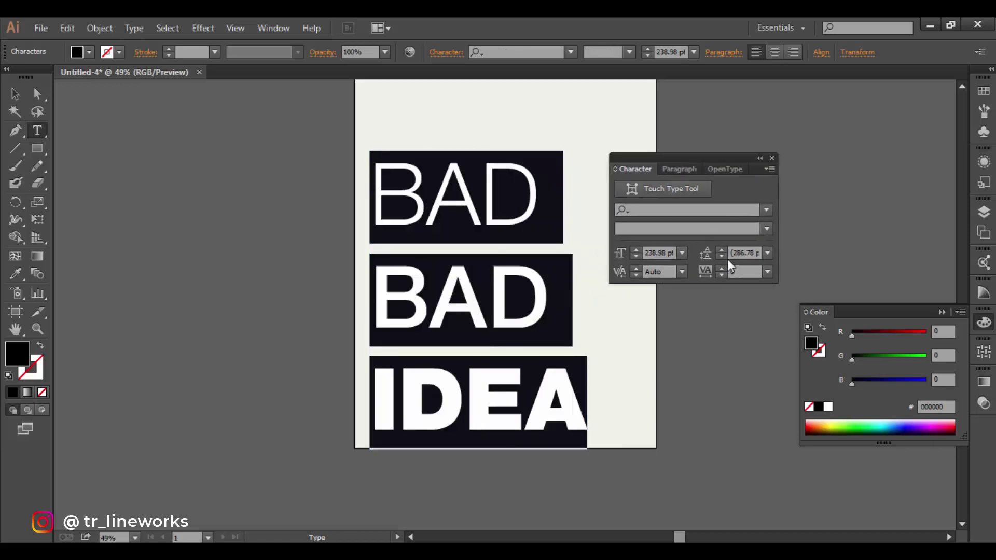
pyautogui.click(722, 256)
pyautogui.click(721, 257)
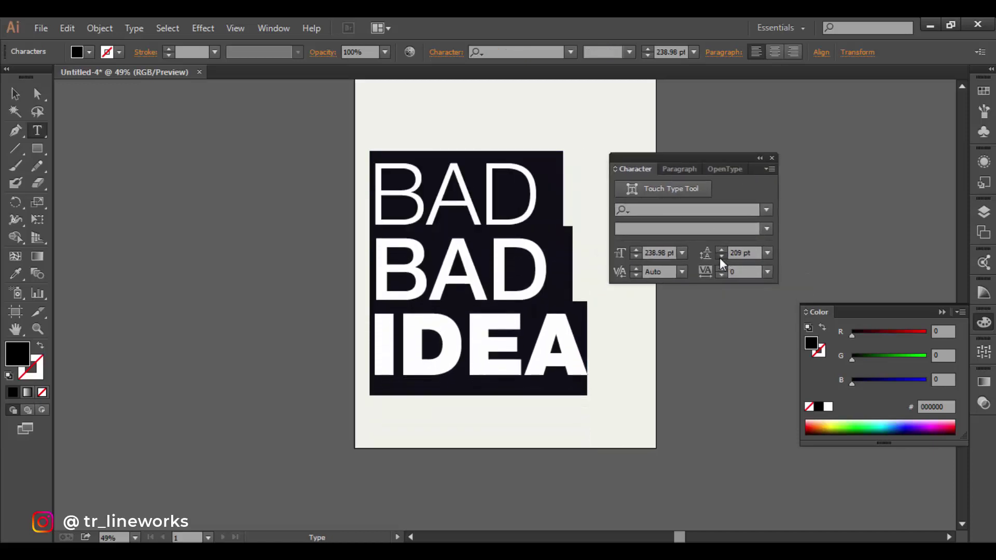
pyautogui.click(760, 157)
pyautogui.click(631, 158)
pyautogui.press('Escape')
# Enlarge the text block to about 287 pt and move it down into the artboard's bottom left corner
pyautogui.hotkey('ctrl', '-')
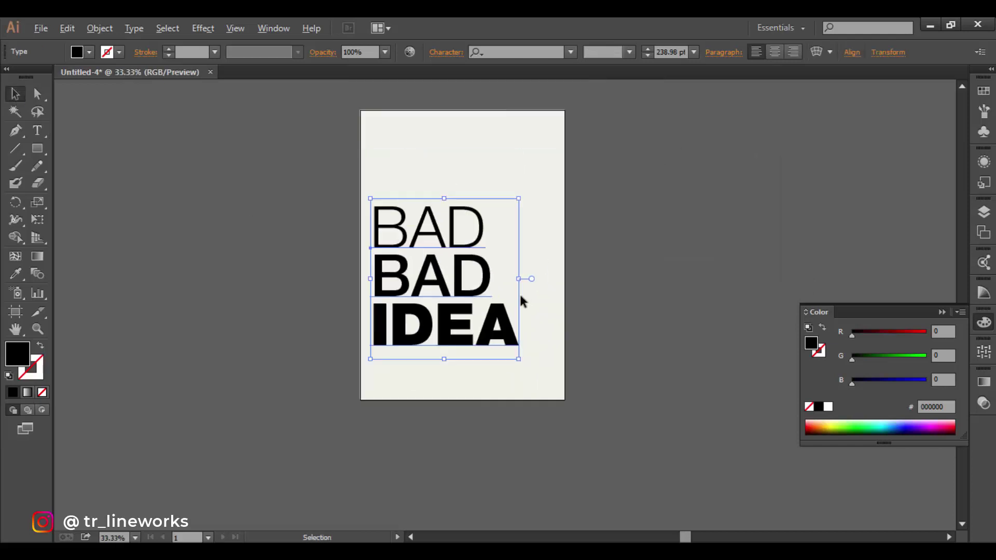
pyautogui.moveTo(455, 297); pyautogui.dragTo(451, 332)
pyautogui.moveTo(512, 247); pyautogui.dragTo(541, 214)
pyautogui.hotkey('shift', 'Down')
pyautogui.hotkey('shift', 'Down')
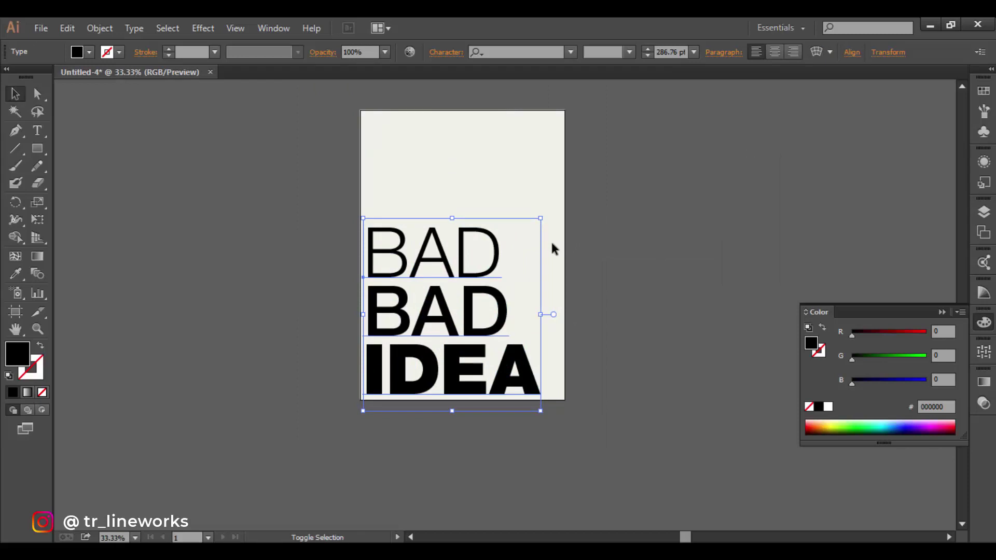
pyautogui.click(682, 228)
# Show the rulers and place vertical guides at the artboard's left edge and the left edge of the letter B
pyautogui.scroll(4, 329, 212)
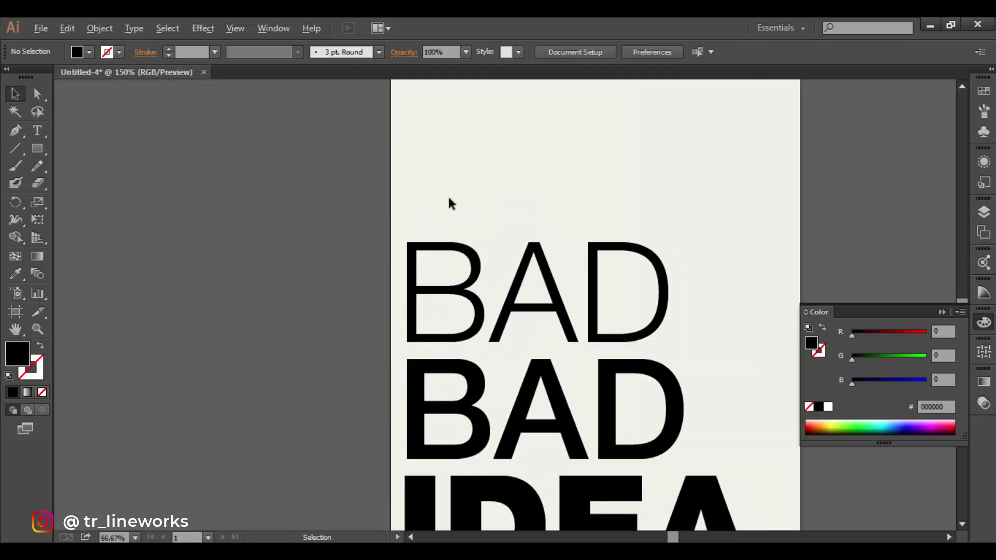
pyautogui.scroll(2, 448, 198)
pyautogui.click(230, 24)
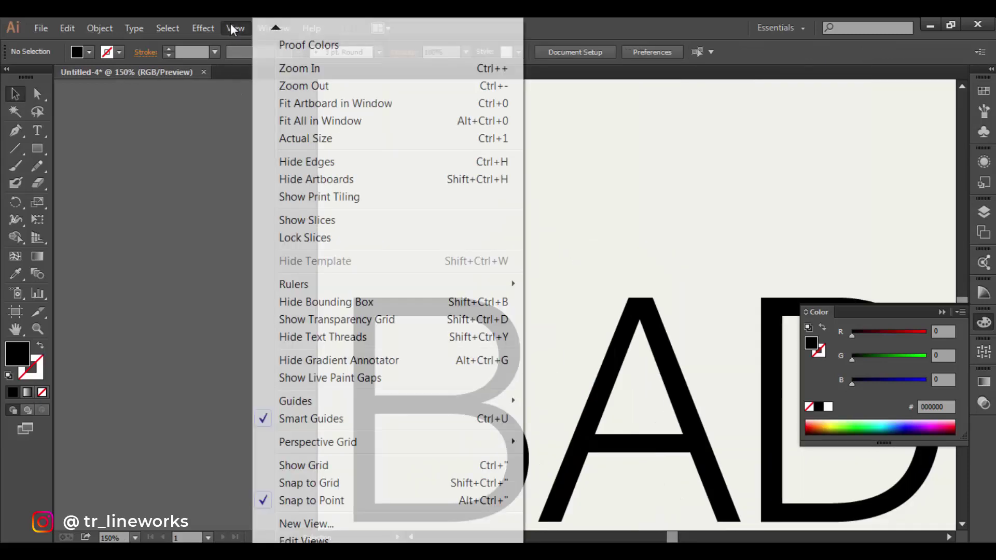
pyautogui.moveTo(291, 284)
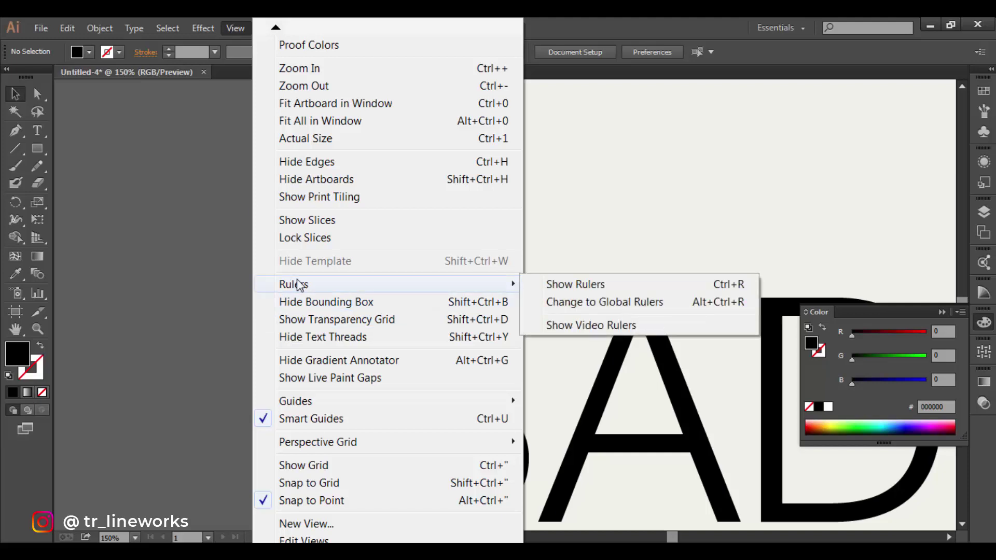
pyautogui.click(594, 287)
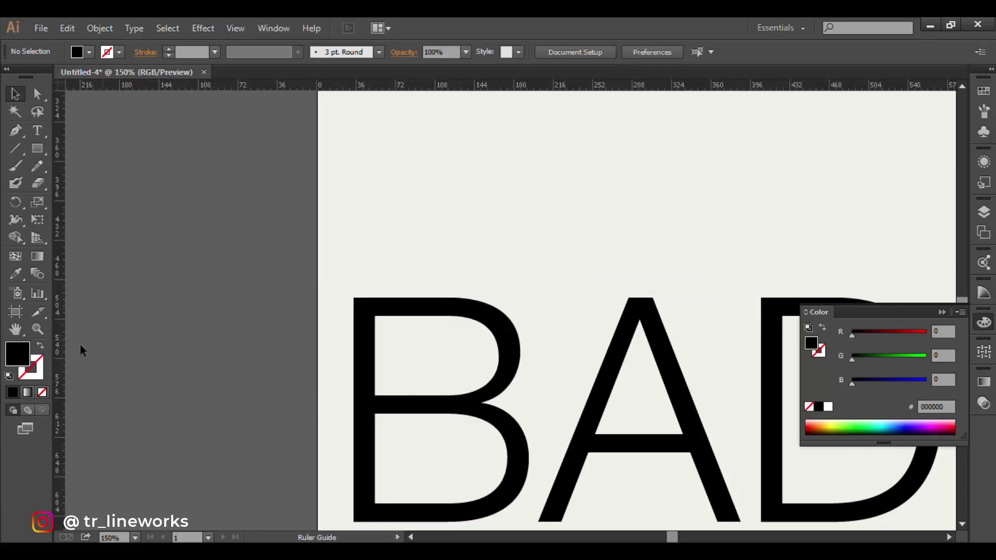
pyautogui.moveTo(334, 392); pyautogui.dragTo(354, 392)
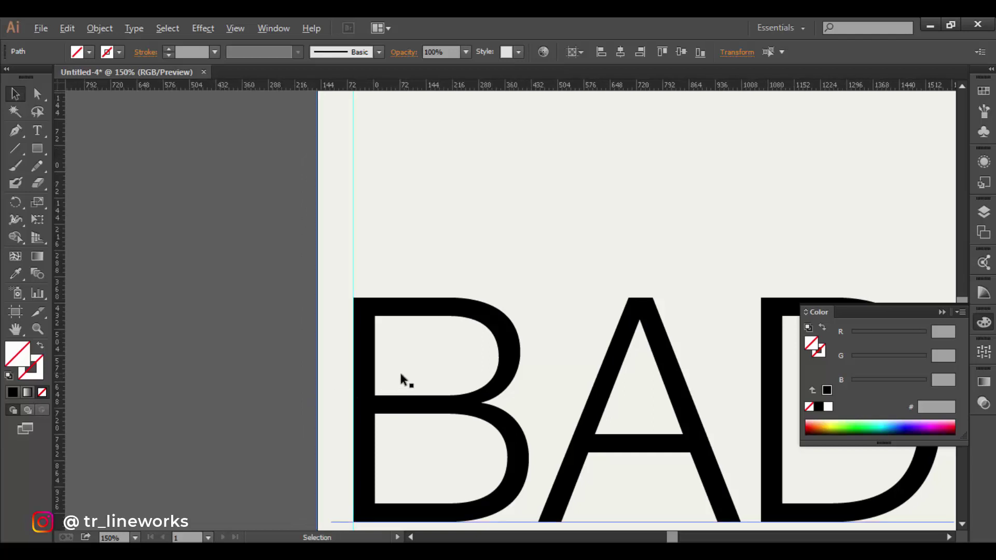
# Duplicate both vertical guides to the right side of the artboard, with the outer one on its right edge
pyautogui.scroll(-4, 401, 374)
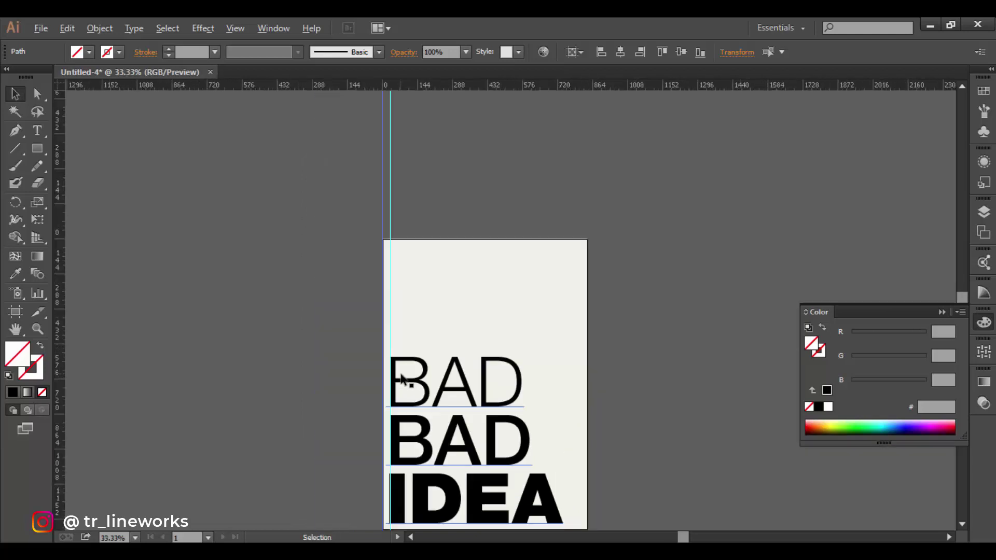
pyautogui.hscroll(2, 401, 378)
pyautogui.scroll(3, 399, 375)
pyautogui.scroll(1, 404, 317)
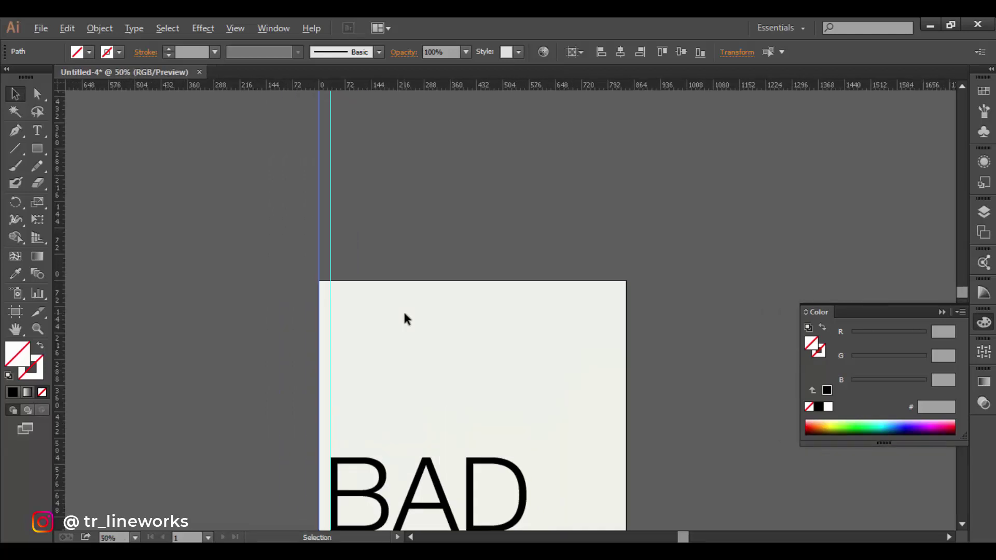
pyautogui.moveTo(374, 230); pyautogui.dragTo(406, 235)
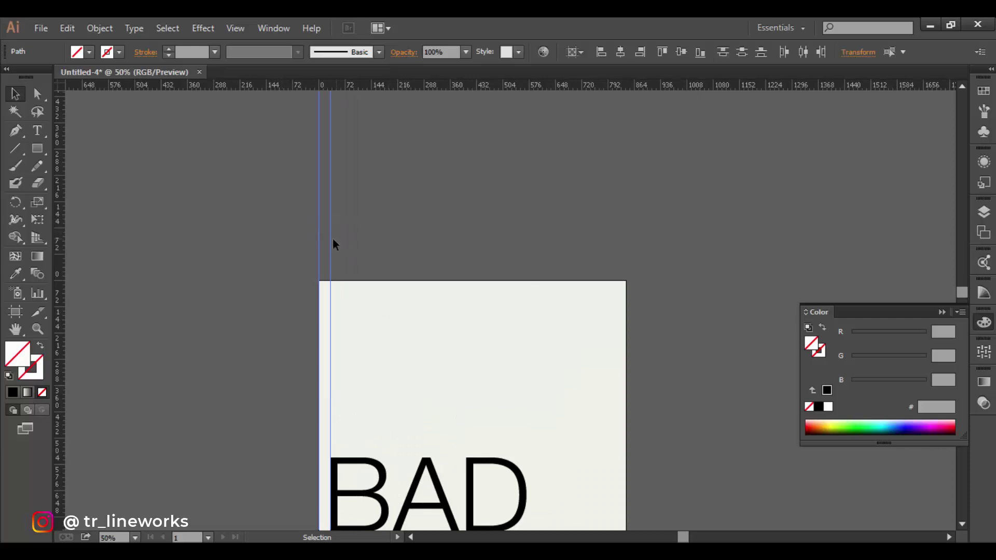
pyautogui.moveTo(332, 238); pyautogui.dragTo(629, 284)
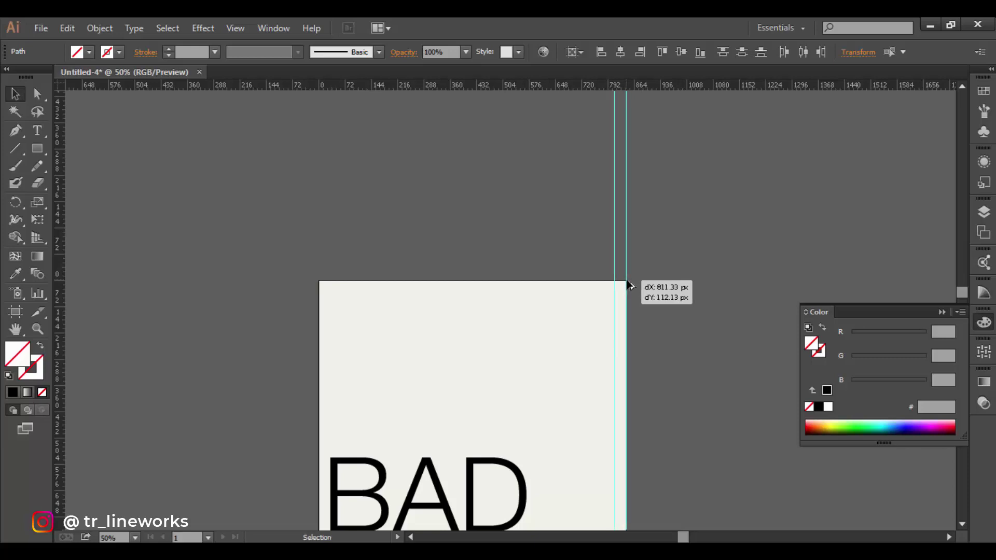
pyautogui.moveTo(627, 282); pyautogui.dragTo(628, 282)
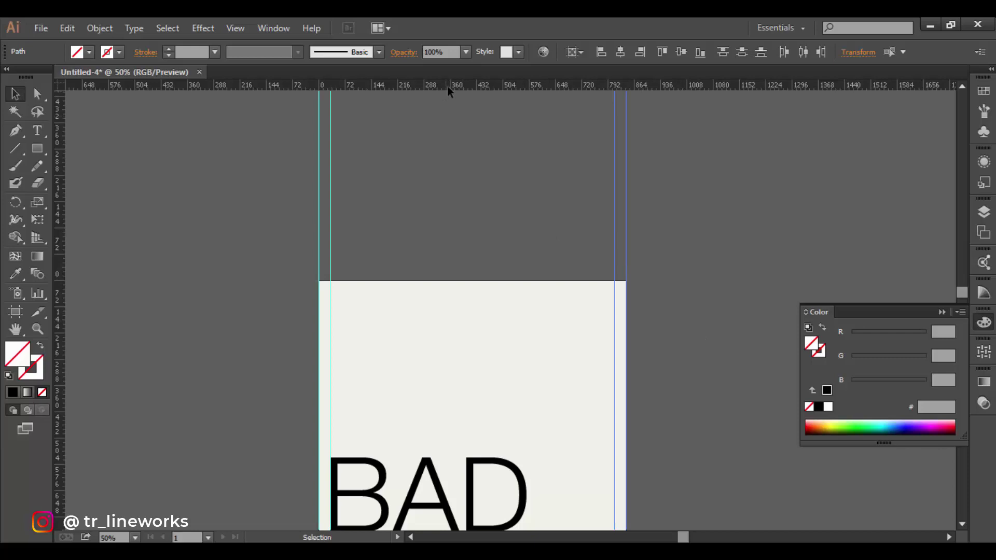
# Place a horizontal guide just below the artboard's top edge, matching the side margins
pyautogui.moveTo(447, 86); pyautogui.dragTo(481, 293)
pyautogui.click(462, 242)
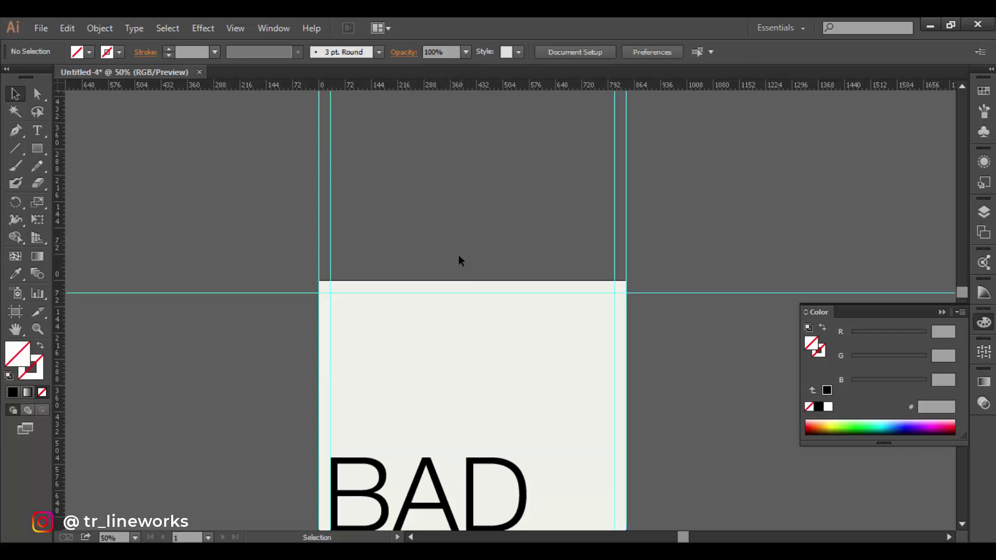
# Add the text "2.12.20" near the upper left corner of the artboard
pyautogui.scroll(-2, 459, 257)
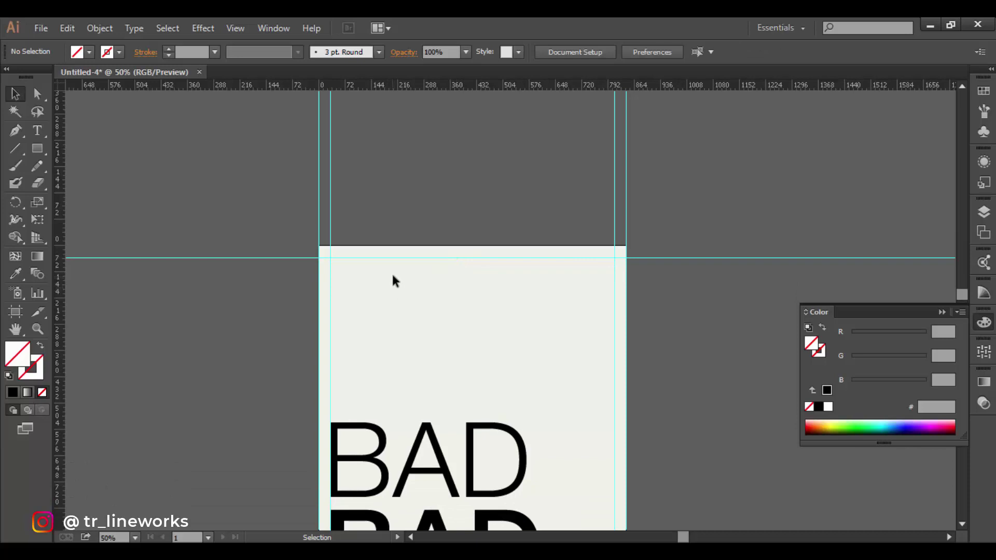
pyautogui.scroll(-4, 393, 297)
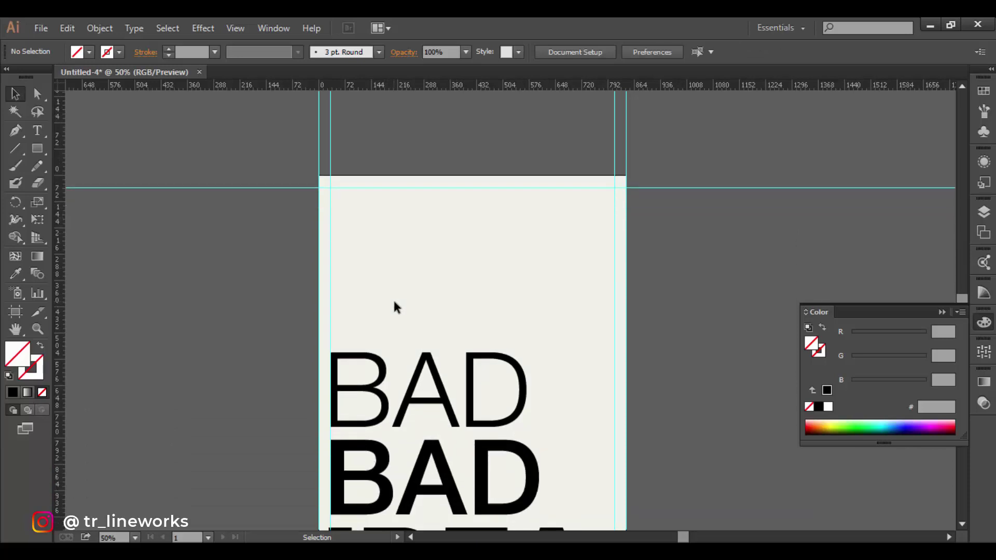
pyautogui.scroll(1, 391, 154)
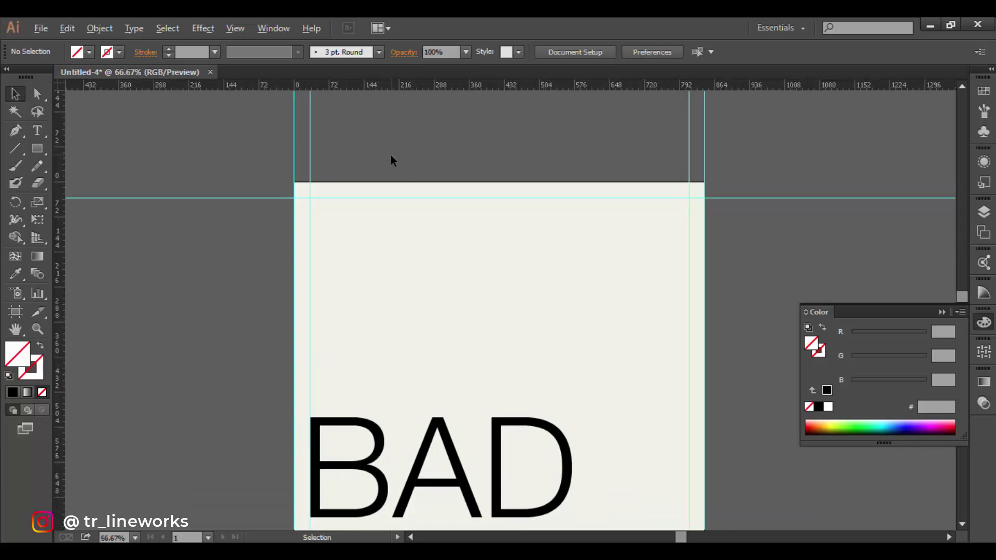
pyautogui.scroll(1, 391, 157)
pyautogui.click(39, 135)
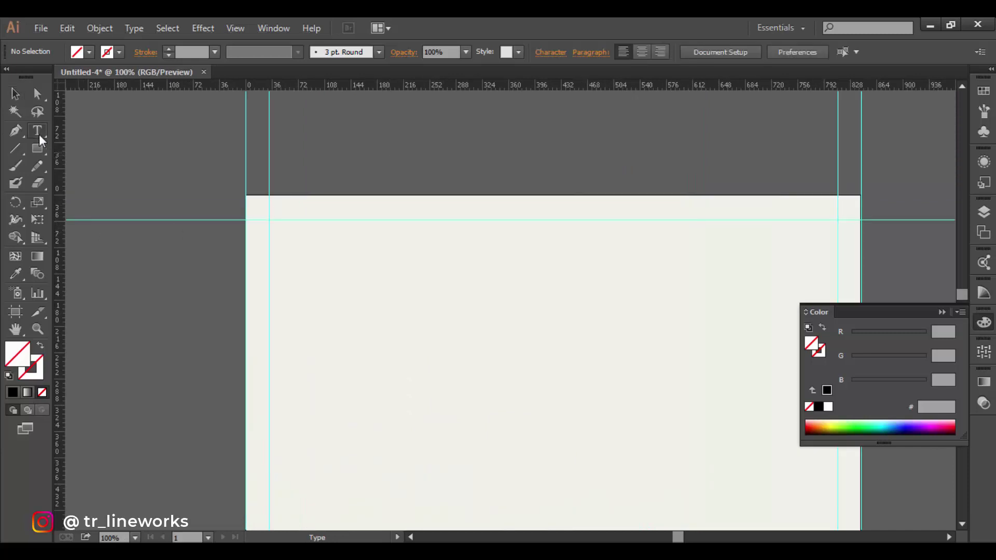
pyautogui.click(317, 254)
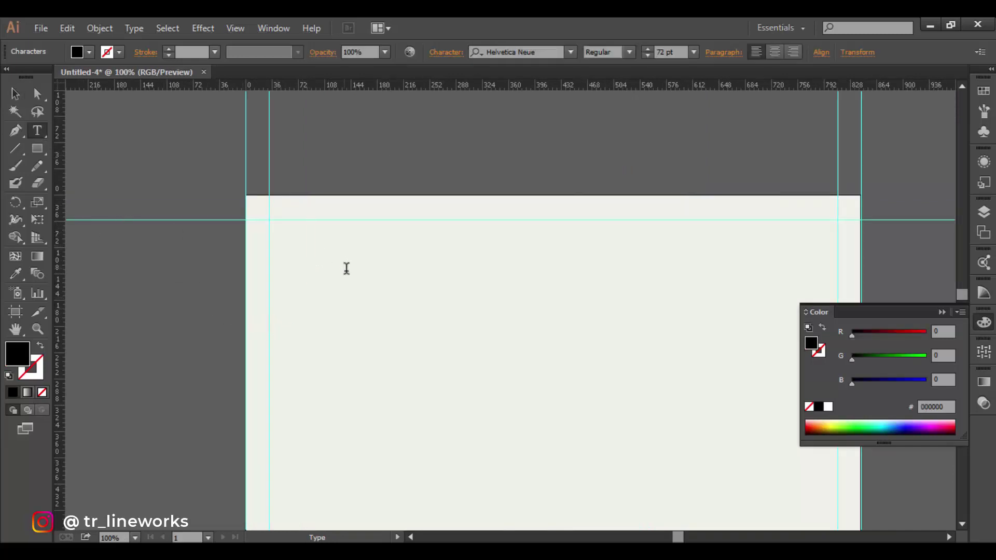
pyautogui.write('2.12.20')
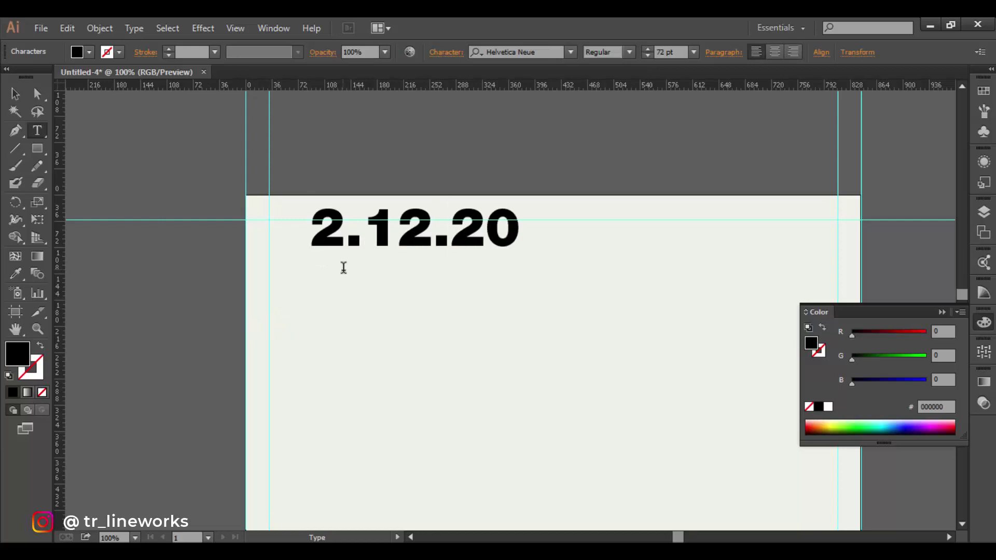
# Set the whole date text to the Helvetica Neue 45 Light style
pyautogui.hotkey('ctrl', 'a')
pyautogui.hotkey('ctrl', 't')
pyautogui.click(618, 158)
pyautogui.click(717, 229)
pyautogui.click(625, 312)
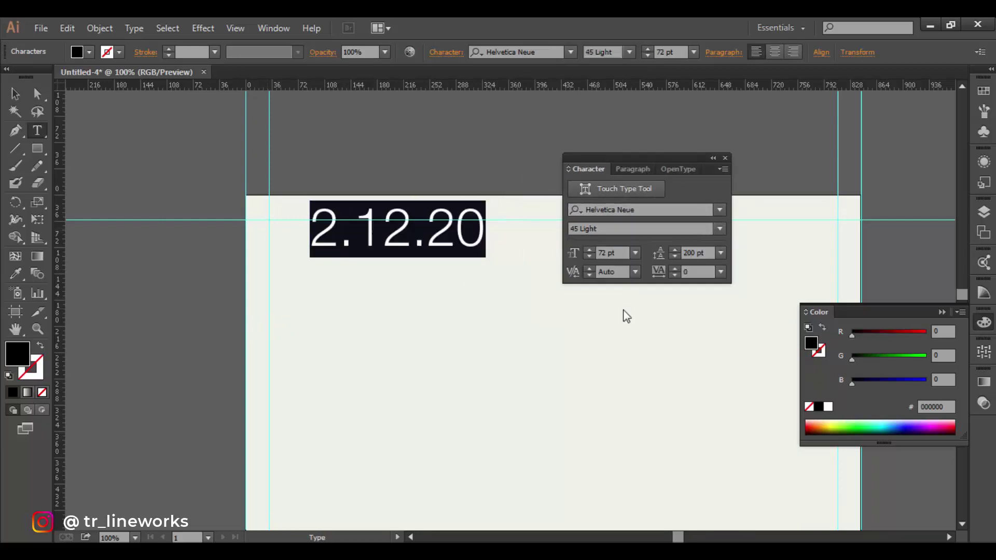
pyautogui.click(710, 157)
# Move the date against the left margin guide near the artboard's top, shrinking it to 18 pt
pyautogui.click(15, 94)
pyautogui.moveTo(322, 228); pyautogui.dragTo(281, 248)
pyautogui.moveTo(446, 267); pyautogui.dragTo(363, 241)
pyautogui.click(694, 52)
pyautogui.click(724, 217)
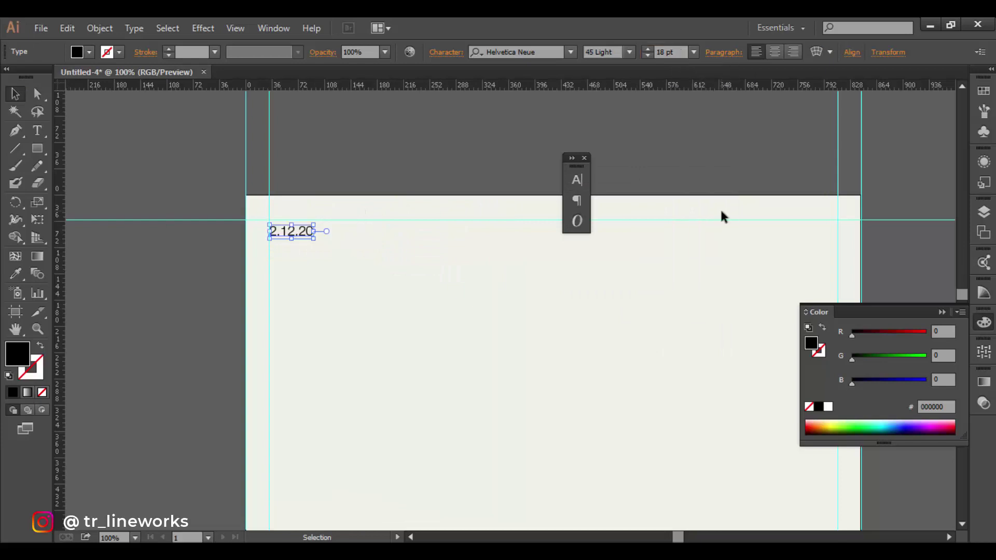
# Nudge the date up so its top meets the horizontal margin guide
pyautogui.scroll(1, 297, 215)
pyautogui.click(284, 253)
pyautogui.moveTo(273, 244); pyautogui.dragTo(273, 234)
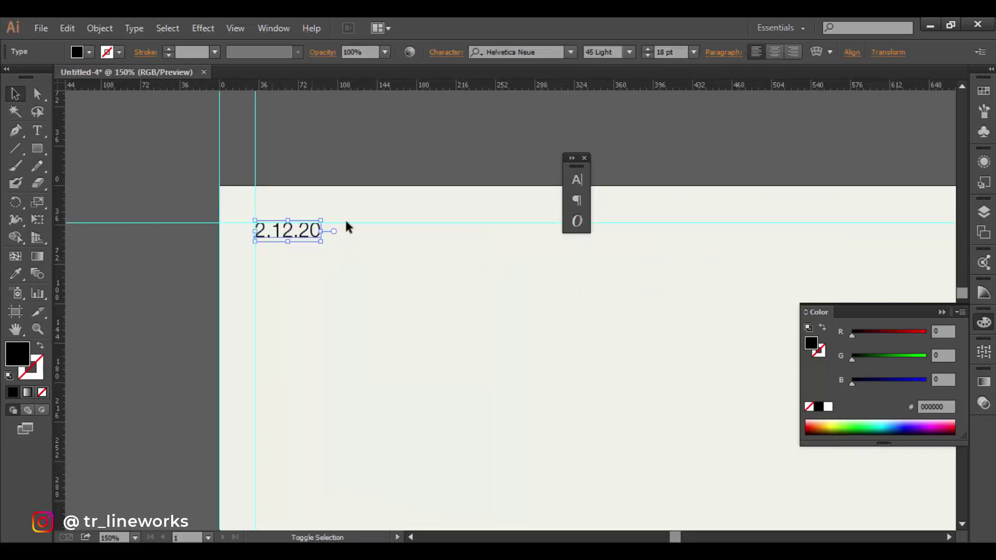
pyautogui.click(351, 306)
# Place a vertical guide at the right edge of the D in the first BAD
pyautogui.scroll(-1, 352, 308)
pyautogui.hscroll(3, 351, 308)
pyautogui.scroll(-1, 466, 340)
pyautogui.scroll(-1, 466, 341)
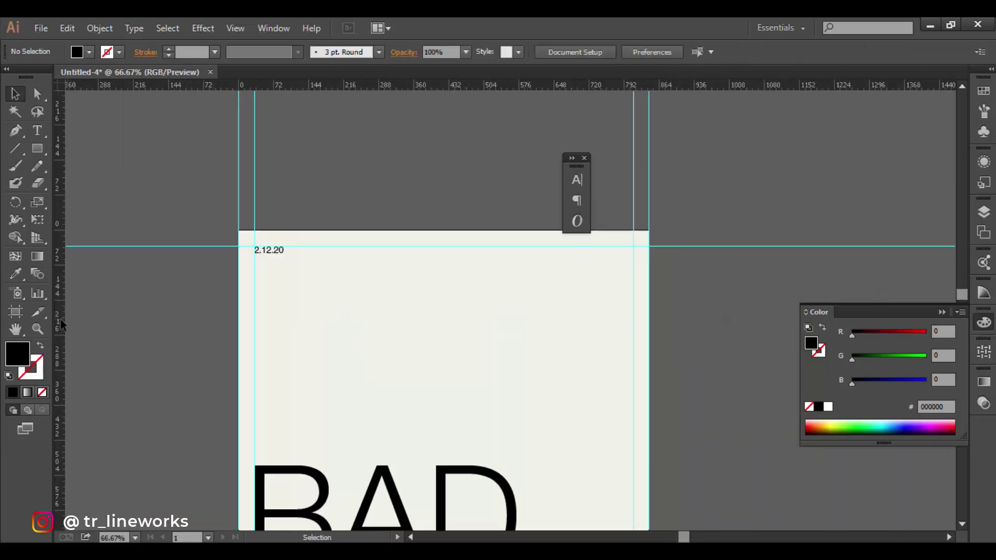
pyautogui.moveTo(366, 388); pyautogui.dragTo(515, 422)
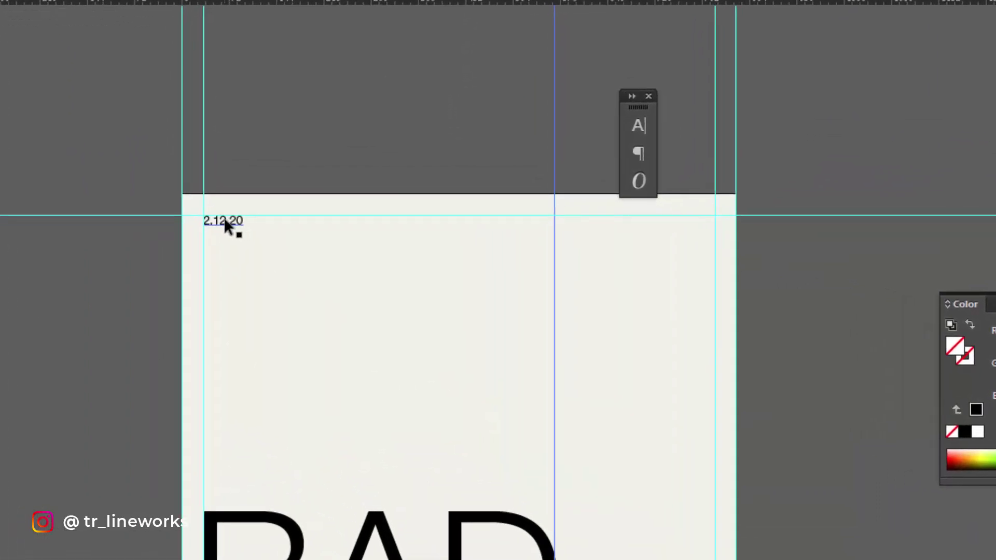
# Duplicate the date level with the original at the new vertical guide and change the copy's text to "Poster Design"
pyautogui.moveTo(225, 221); pyautogui.dragTo(575, 226)
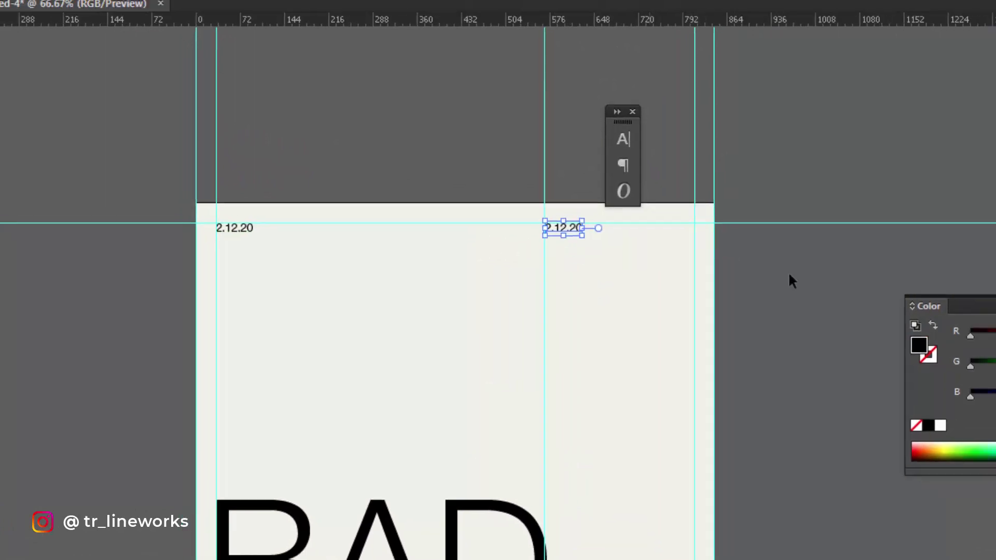
pyautogui.hscroll(2, 530, 185)
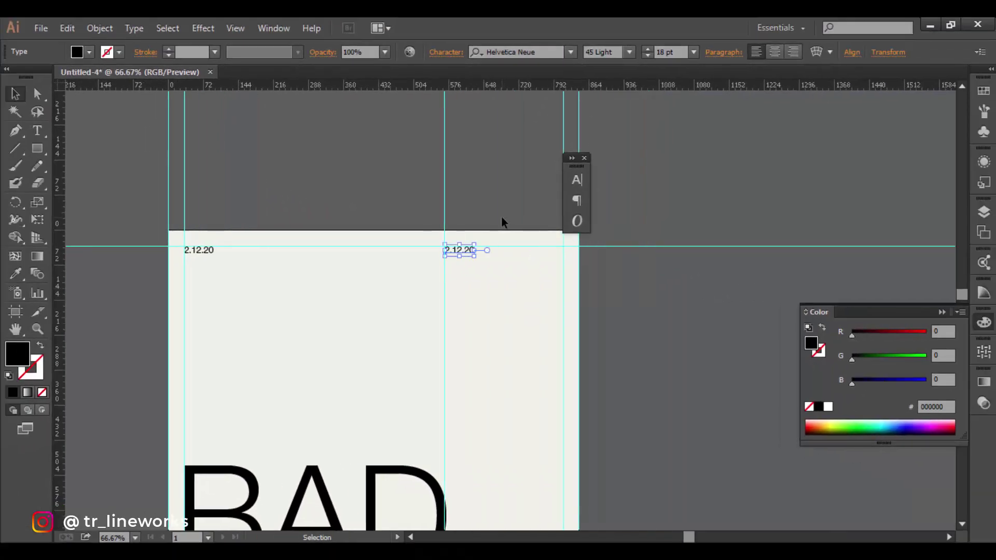
pyautogui.scroll(3, 530, 185)
pyautogui.click(40, 134)
pyautogui.moveTo(418, 315); pyautogui.dragTo(329, 314)
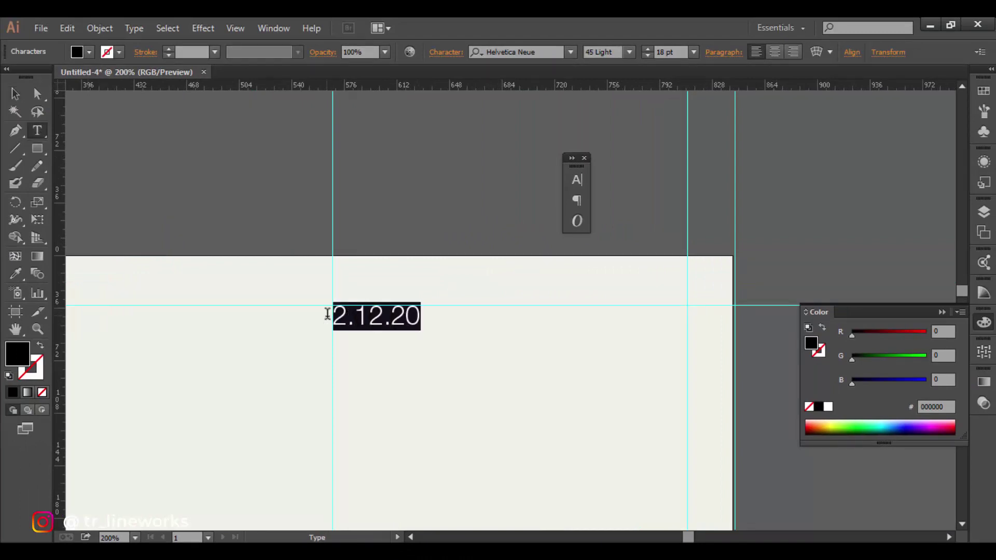
pyautogui.write('Poster D')
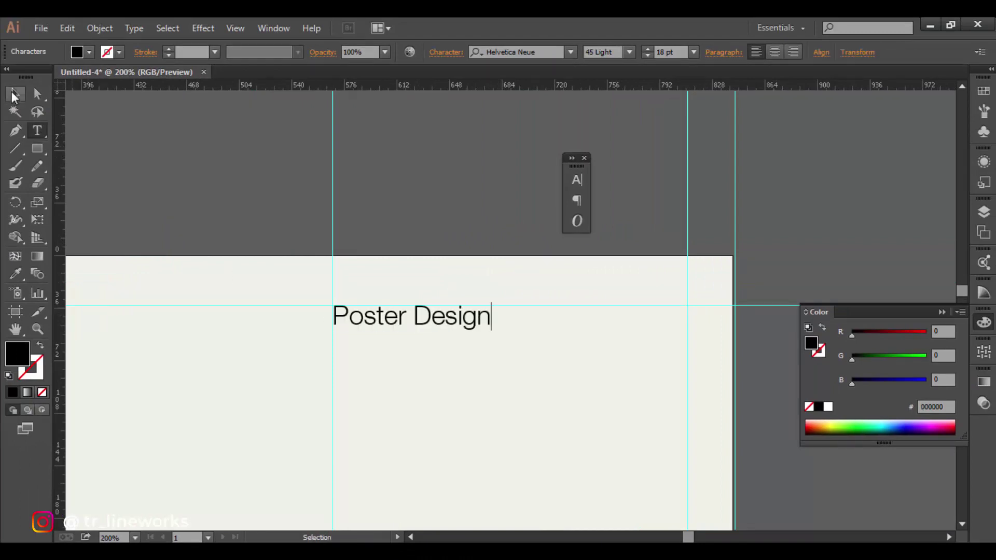
pyautogui.write('esign')
pyautogui.click(14, 95)
pyautogui.click(444, 190)
# Duplicate the "Poster Design" text to its right and replace the copy's wording with "Lineworks"
pyautogui.moveTo(423, 323); pyautogui.dragTo(624, 327)
pyautogui.press('t')
pyautogui.moveTo(530, 317); pyautogui.dragTo(688, 322)
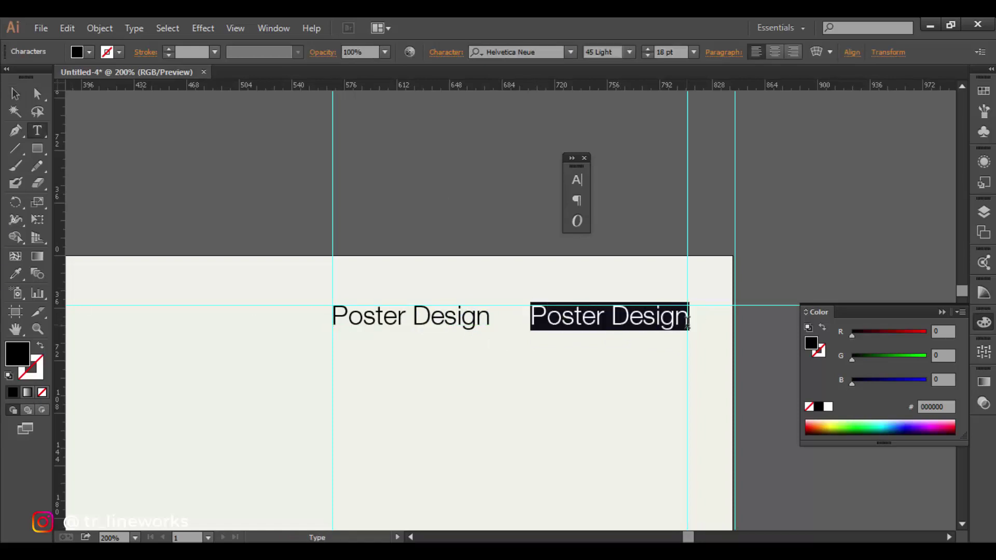
pyautogui.write('Lineworks')
pyautogui.click(14, 95)
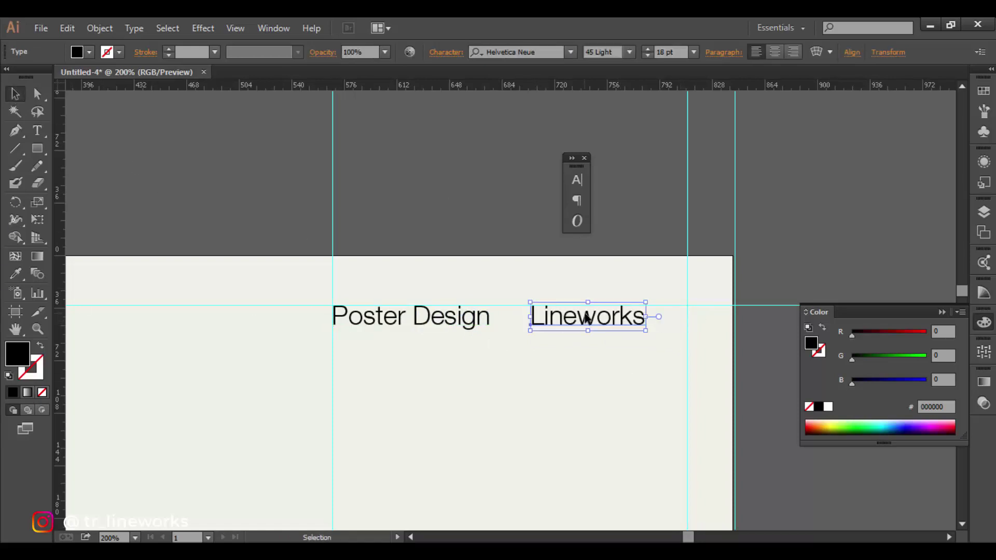
# Align "Lineworks" to the right margin guide and fill it with red f40c0c
pyautogui.moveTo(584, 321); pyautogui.dragTo(629, 321)
pyautogui.doubleClick(22, 363)
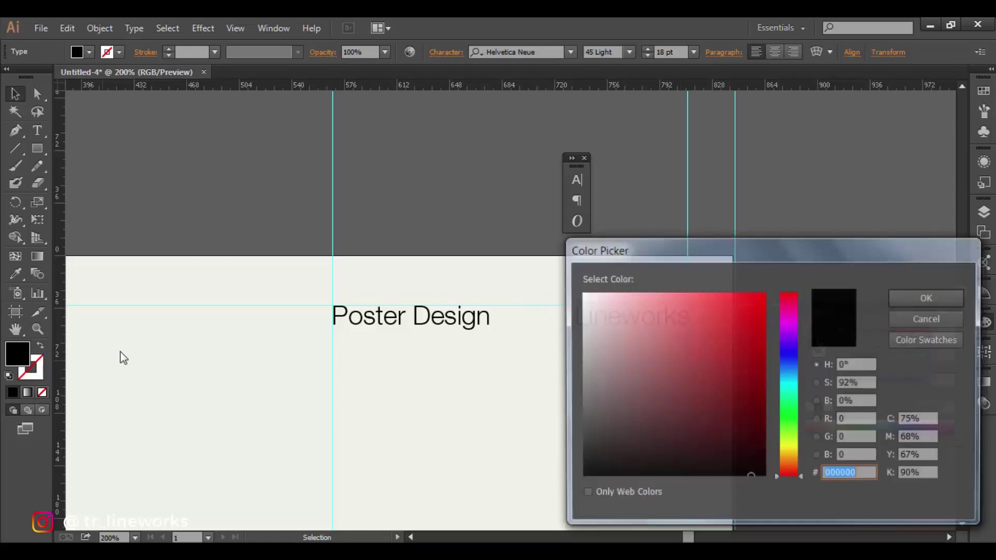
pyautogui.moveTo(285, 252); pyautogui.dragTo(294, 263)
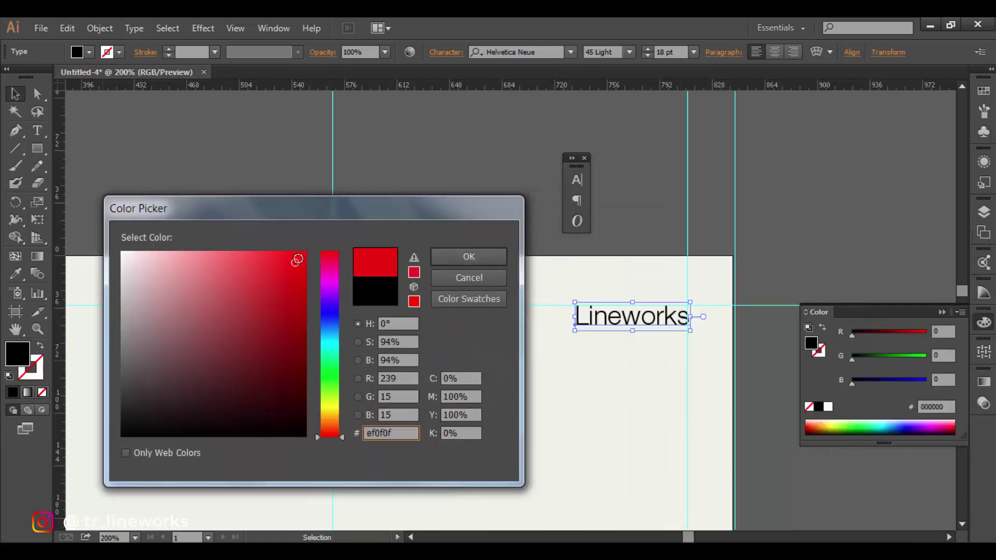
pyautogui.click(467, 257)
pyautogui.click(182, 318)
# Select all the guides across the area above the artboard and delete them
pyautogui.scroll(-5, 188, 318)
pyautogui.scroll(-1, 188, 319)
pyautogui.hscroll(-7, 222, 353)
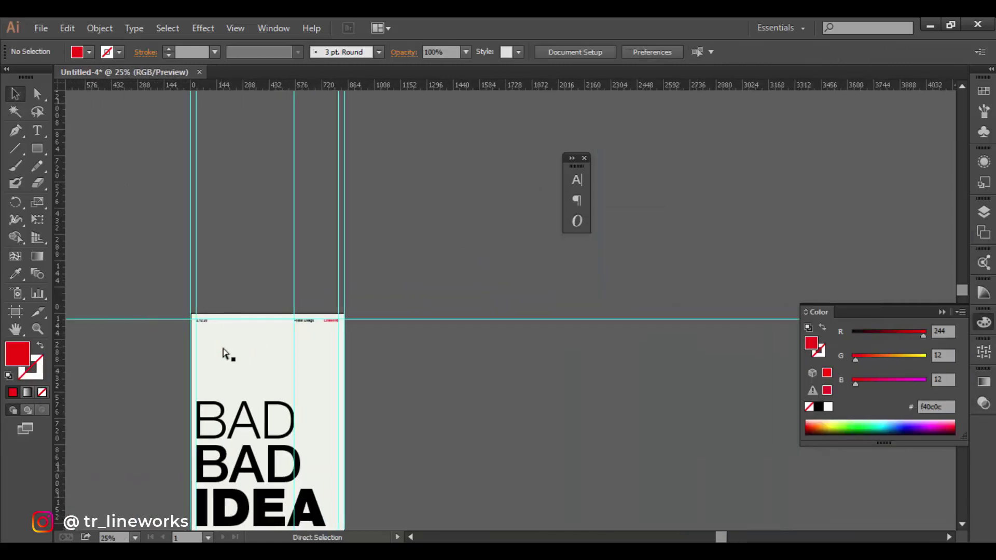
pyautogui.scroll(-3, 244, 353)
pyautogui.hscroll(-3, 244, 353)
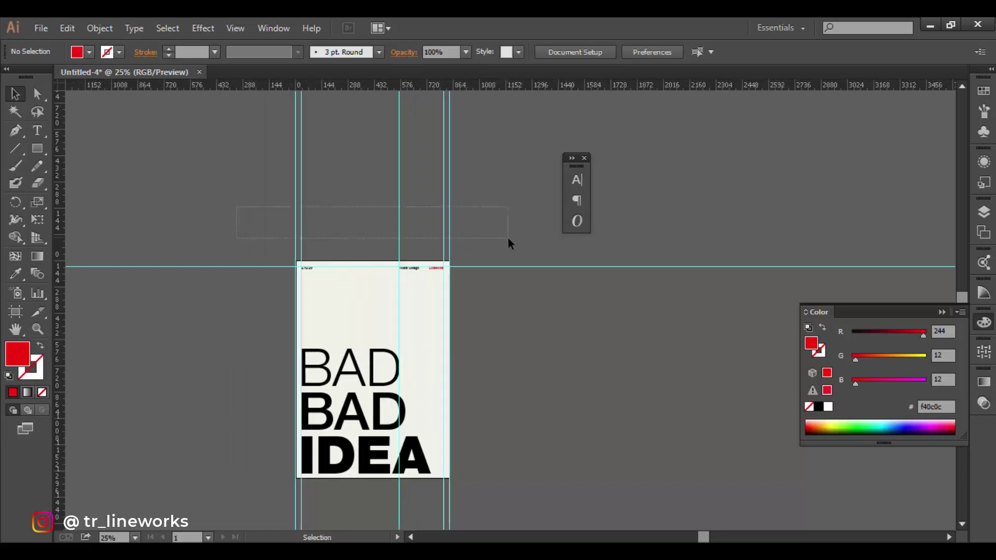
pyautogui.moveTo(508, 240); pyautogui.dragTo(506, 238)
pyautogui.press('Delete')
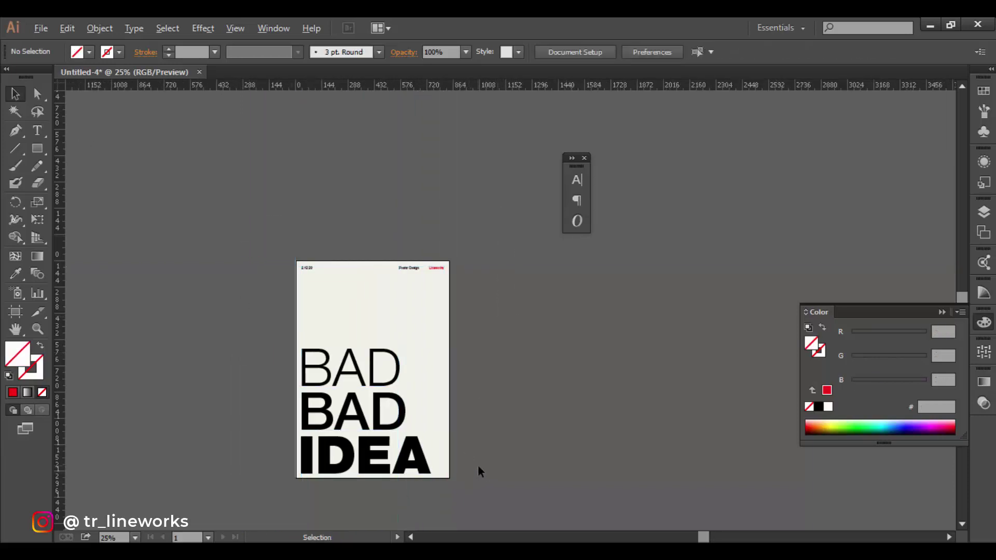
# Convert the large BAD BAD IDEA text block to outlines
pyautogui.scroll(2, 465, 462)
pyautogui.hscroll(-6, 469, 463)
pyautogui.rightClick(410, 273)
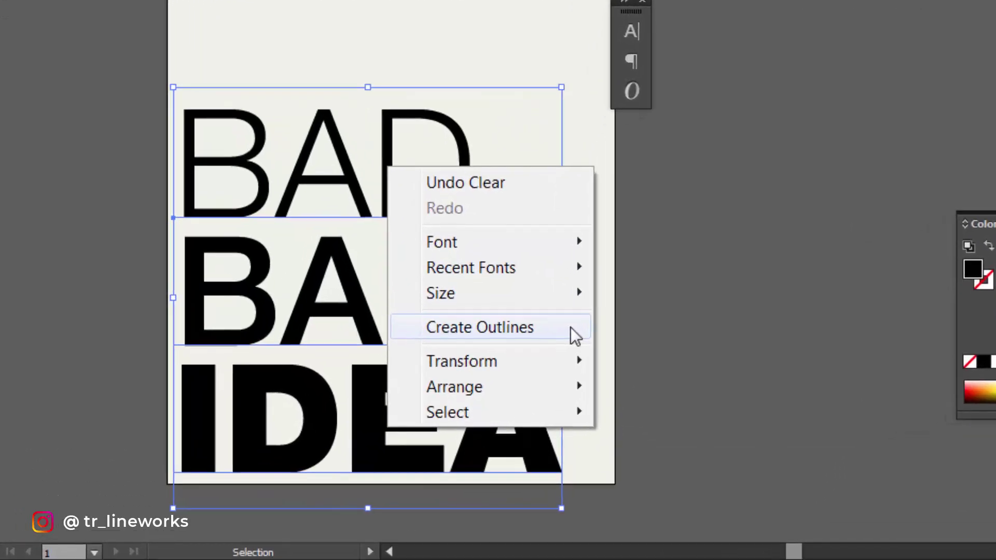
pyautogui.click(571, 328)
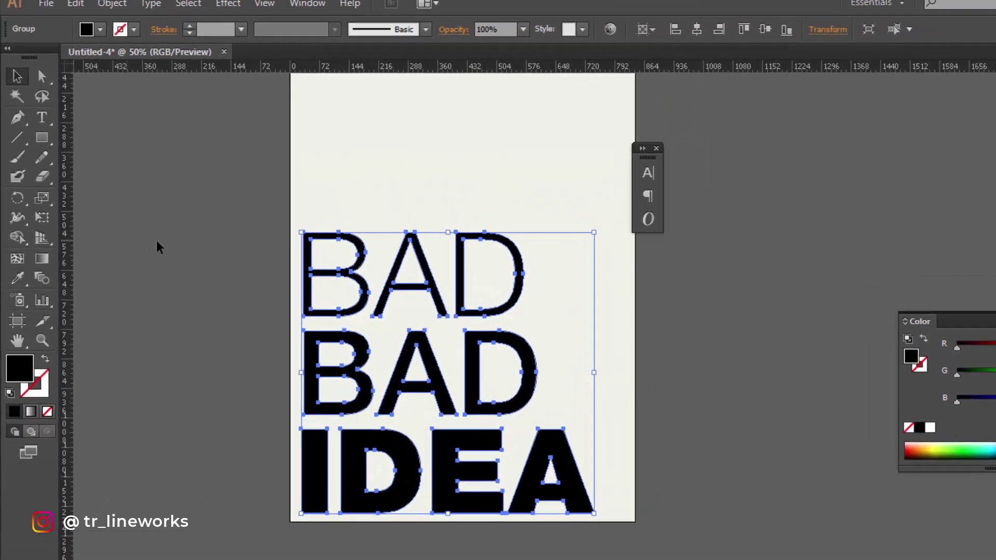
pyautogui.click(138, 242)
# Paint a tangled, looping 1 pt black scribble across all three lines of lettering with the Paintbrush
pyautogui.moveTo(138, 241); pyautogui.dragTo(133, 196)
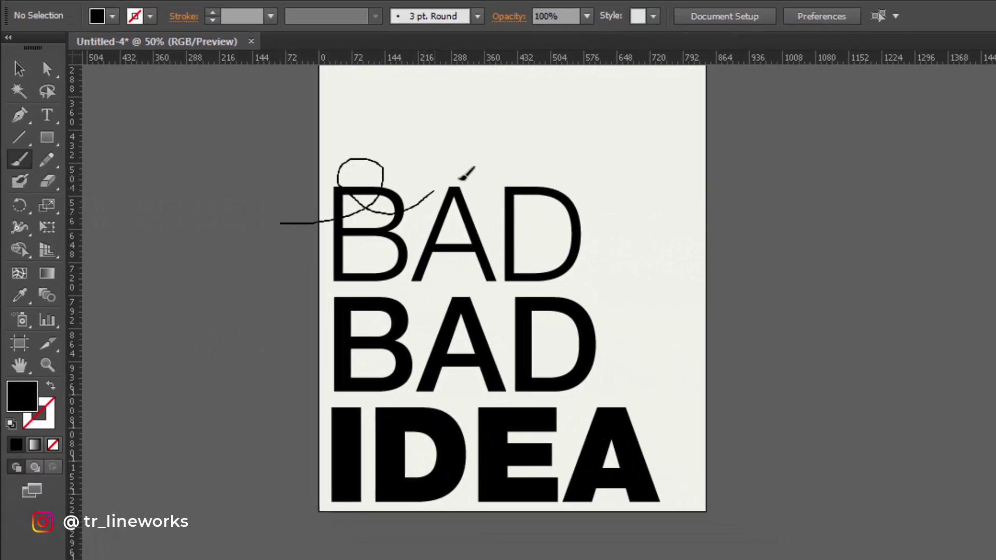
pyautogui.moveTo(460, 178)
pyautogui.mouseDown()
pyautogui.moveTo(493, 179)
pyautogui.moveTo(466, 177)
pyautogui.moveTo(595, 231)
pyautogui.moveTo(493, 247)
pyautogui.mouseUp()
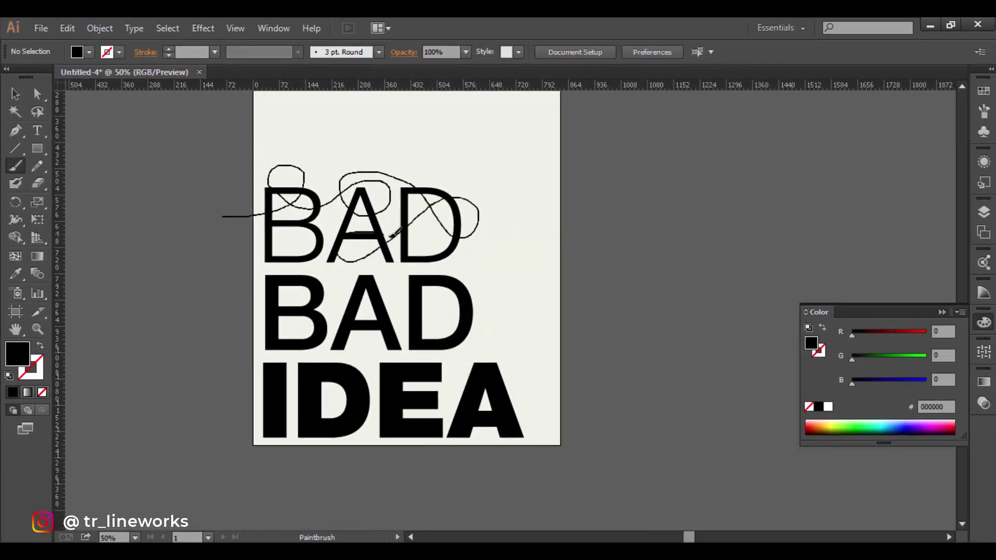
pyautogui.moveTo(395, 235)
pyautogui.mouseDown()
pyautogui.moveTo(310, 216)
pyautogui.moveTo(351, 310)
pyautogui.moveTo(390, 345)
pyautogui.moveTo(498, 323)
pyautogui.moveTo(503, 342)
pyautogui.moveTo(469, 341)
pyautogui.moveTo(502, 379)
pyautogui.mouseUp()
pyautogui.moveTo(314, 364)
pyautogui.mouseDown()
pyautogui.moveTo(384, 436)
pyautogui.moveTo(249, 347)
pyautogui.moveTo(527, 238)
pyautogui.moveTo(205, 317)
pyautogui.mouseUp()
# Select the lettering together with the scribble and cut fragments out of the first BAD's letters with Shape Builder
pyautogui.press('v')
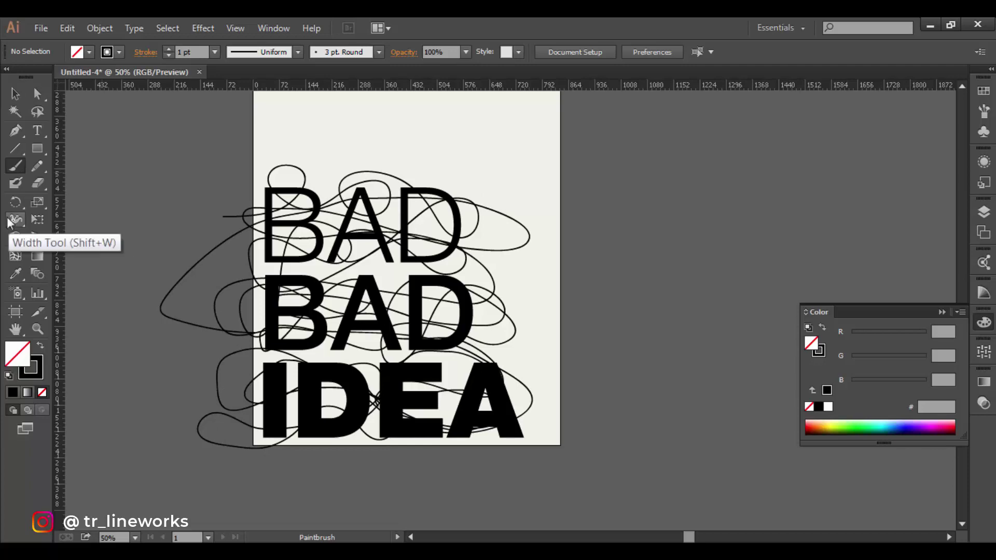
pyautogui.moveTo(212, 165)
pyautogui.mouseDown()
pyautogui.moveTo(446, 366)
pyautogui.moveTo(496, 431)
pyautogui.moveTo(488, 434)
pyautogui.mouseUp()
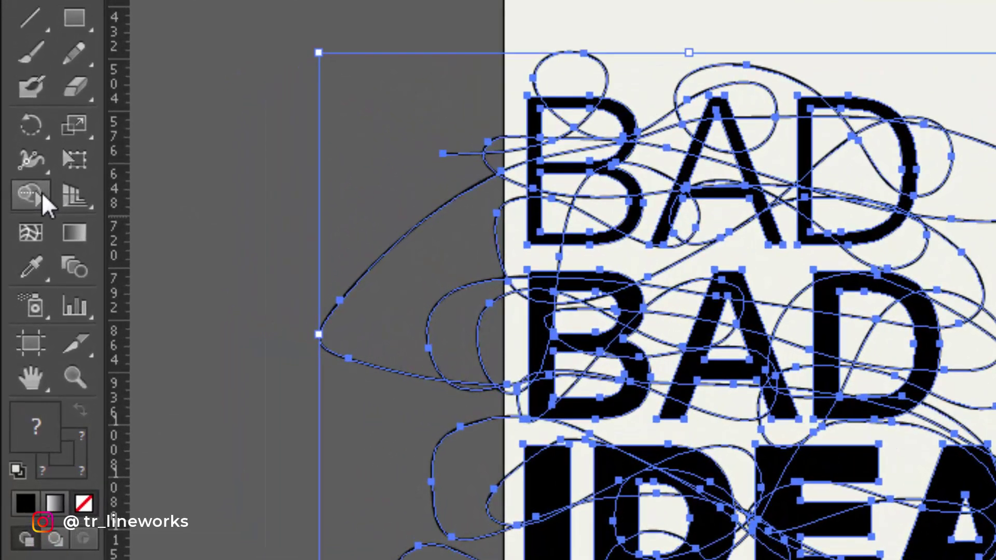
pyautogui.click(42, 193)
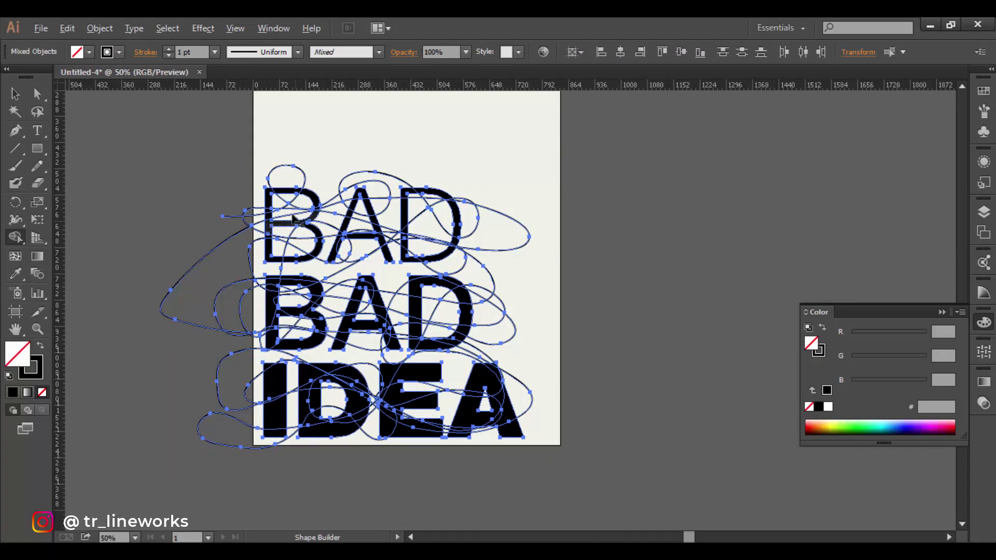
pyautogui.scroll(2, 293, 218)
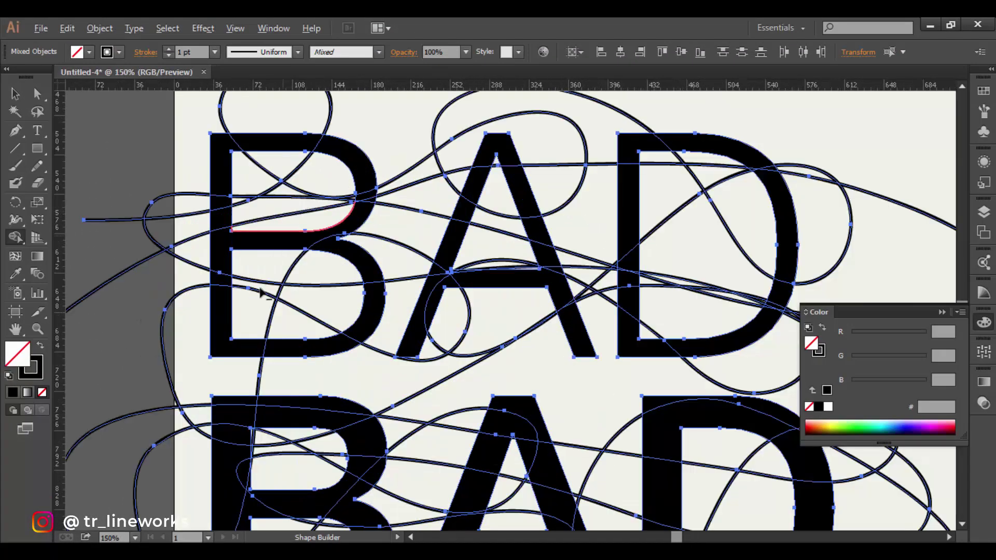
pyautogui.click(221, 283)
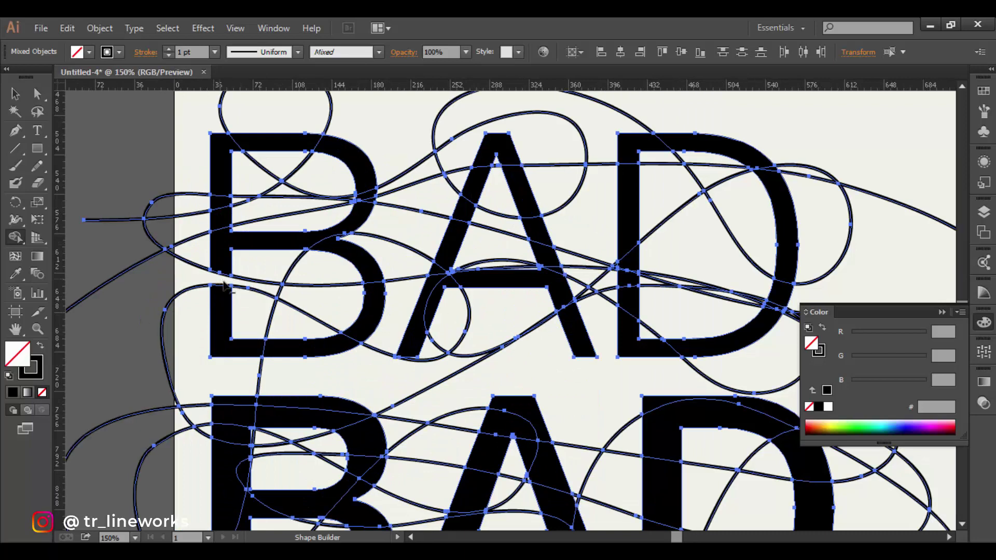
pyautogui.keyDown('alt'); pyautogui.click(366, 324); pyautogui.keyUp('alt')
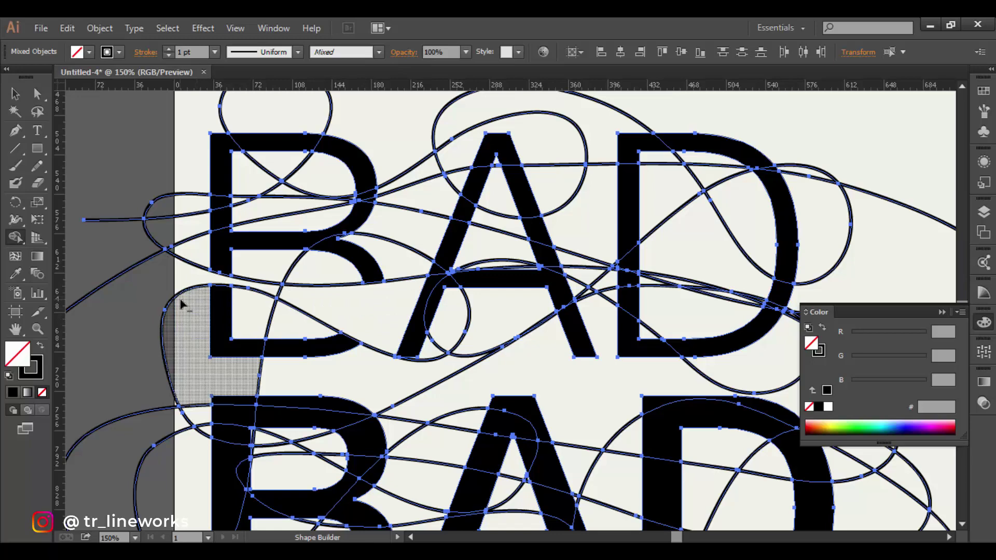
pyautogui.keyDown('alt'); pyautogui.click(433, 308); pyautogui.keyUp('alt')
pyautogui.keyDown('alt'); pyautogui.click(554, 271); pyautogui.keyUp('alt')
pyautogui.keyDown('alt'); pyautogui.click(522, 195); pyautogui.keyUp('alt')
pyautogui.keyDown('alt'); pyautogui.click(628, 341); pyautogui.keyUp('alt')
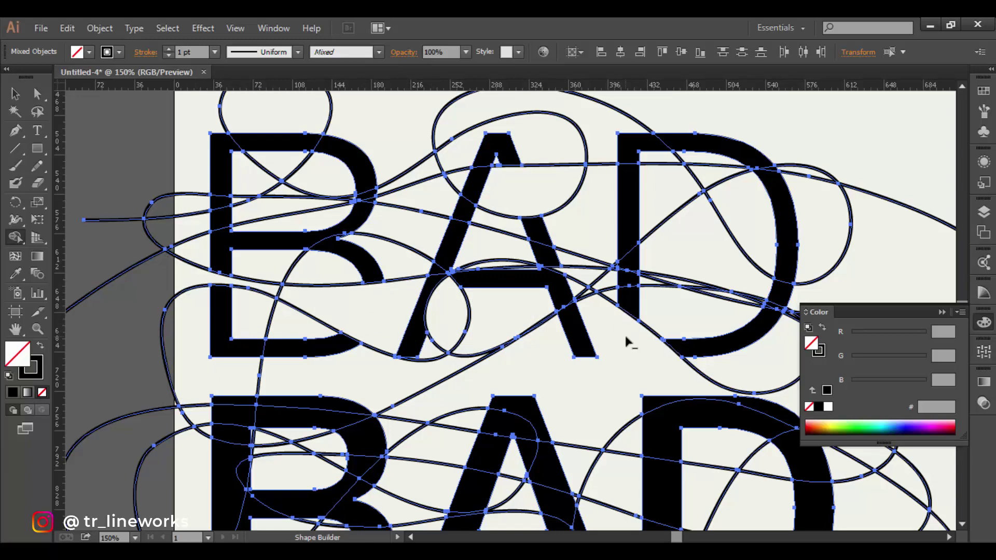
pyautogui.keyDown('alt'); pyautogui.click(634, 151); pyautogui.keyUp('alt')
# Cut fragments bounded by the scribble out of the second BAD's letters with Shape Builder
pyautogui.scroll(-1, 456, 409)
pyautogui.scroll(-10, 457, 413)
pyautogui.hscroll(2, 457, 412)
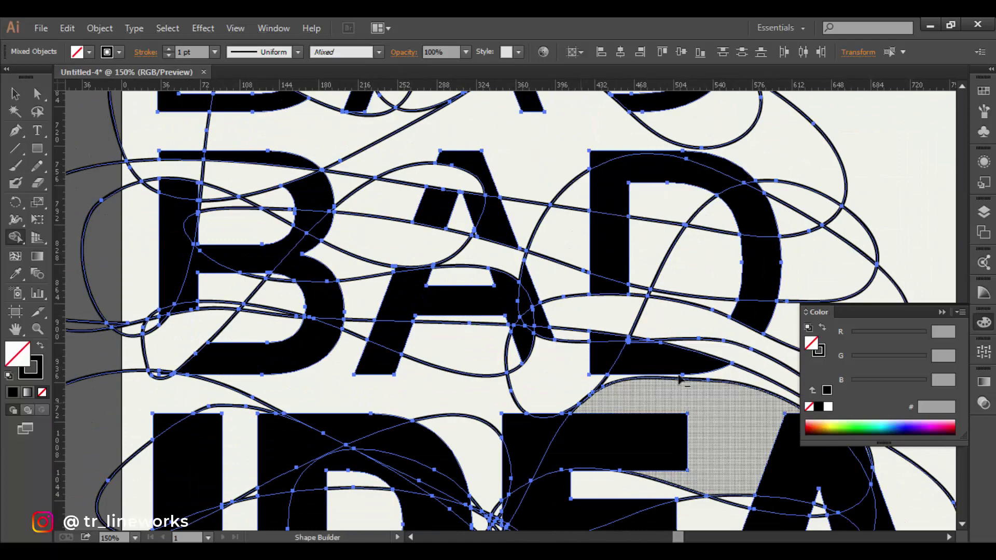
# Cut fragments bounded by the scribble out of the letters of IDEA with Shape Builder
pyautogui.scroll(-4, 381, 288)
pyautogui.scroll(-7, 165, 236)
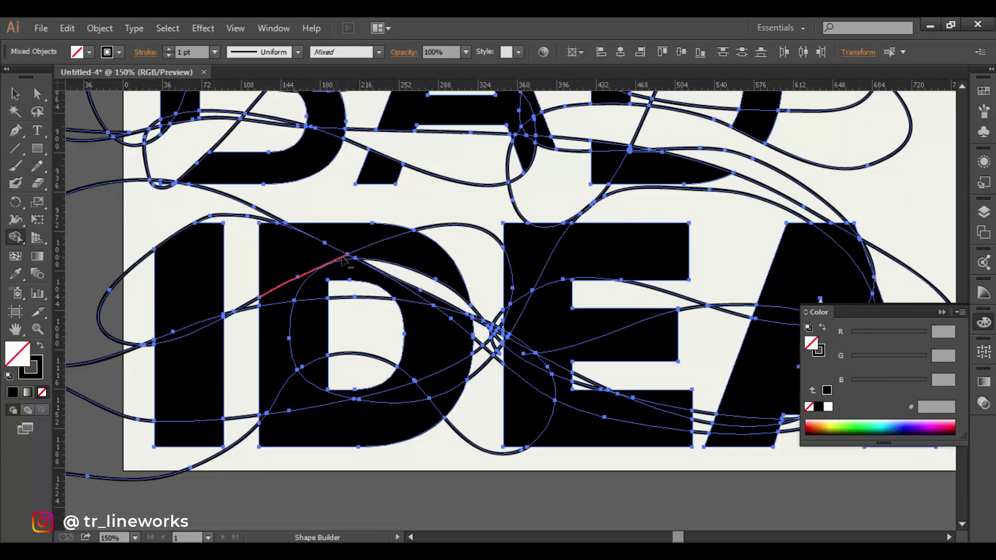
pyautogui.keyDown('alt'); pyautogui.click(410, 393); pyautogui.keyUp('alt')
pyautogui.keyDown('alt'); pyautogui.click(446, 379); pyautogui.keyUp('alt')
pyautogui.keyDown('alt'); pyautogui.click(297, 392); pyautogui.keyUp('alt')
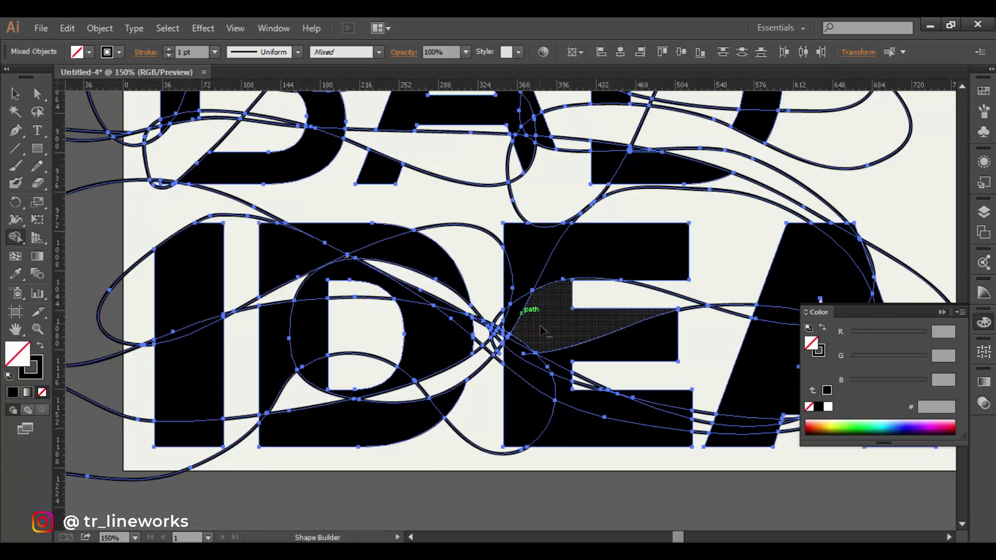
pyautogui.hscroll(3, 605, 405)
pyautogui.scroll(-5, 797, 413)
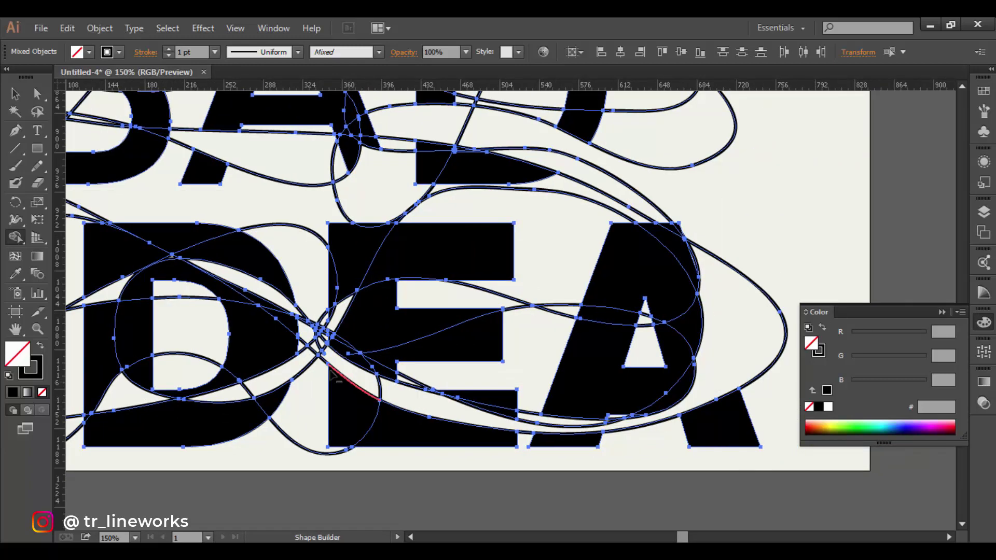
pyautogui.scroll(2, 281, 410)
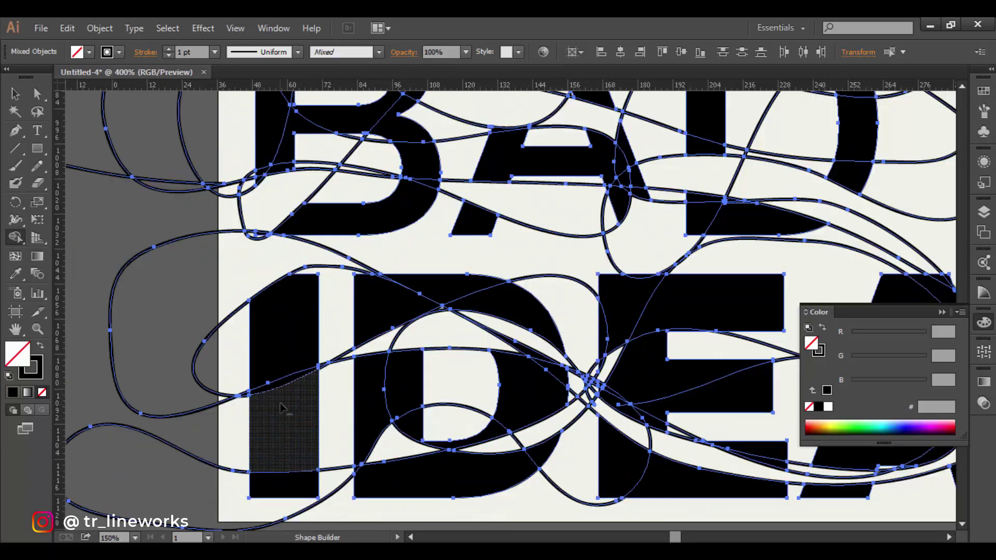
pyautogui.scroll(-2, 329, 434)
# Deselect the artwork and draw a rectangle with black fill and no stroke covering the entire artboard
pyautogui.click(15, 93)
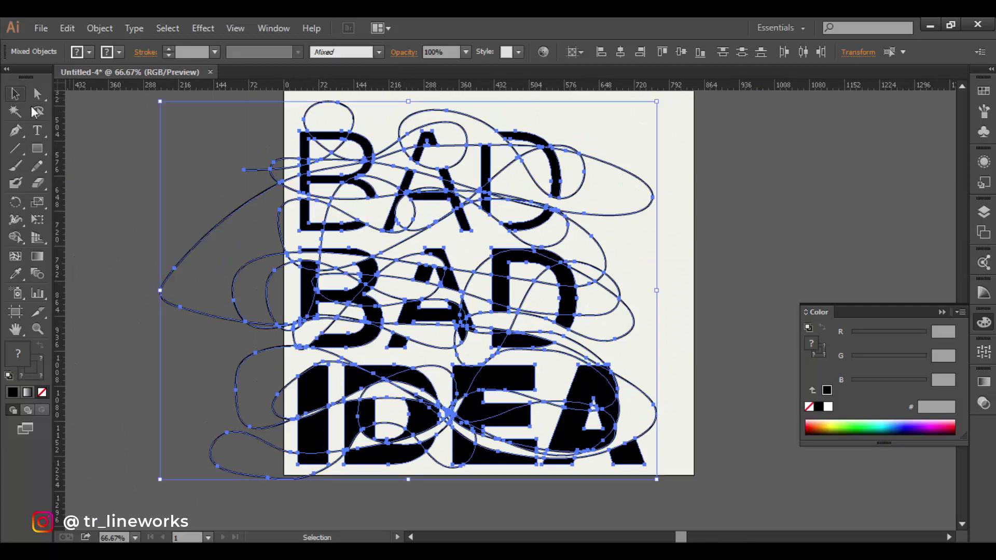
pyautogui.scroll(-1, 285, 405)
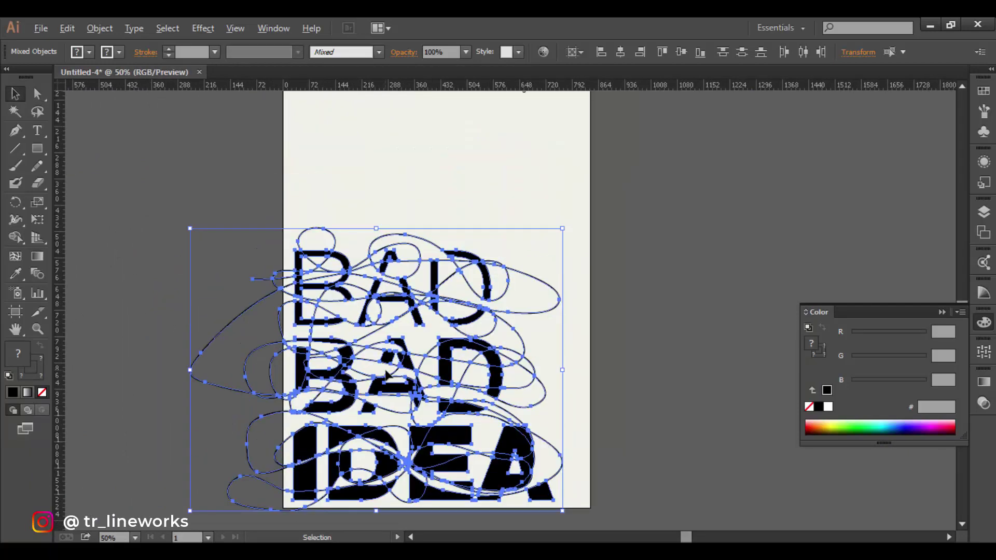
pyautogui.scroll(-1, 387, 372)
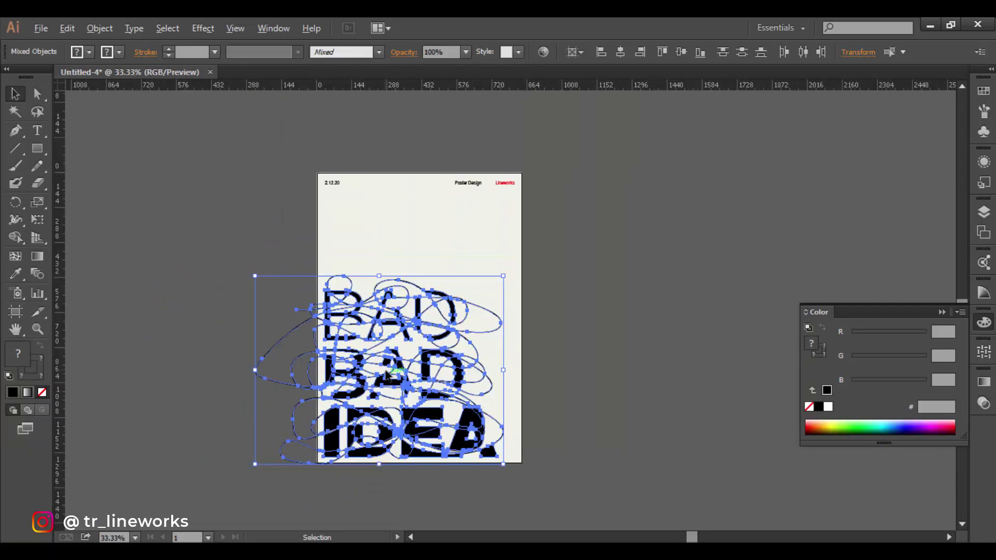
pyautogui.click(201, 227)
pyautogui.click(36, 150)
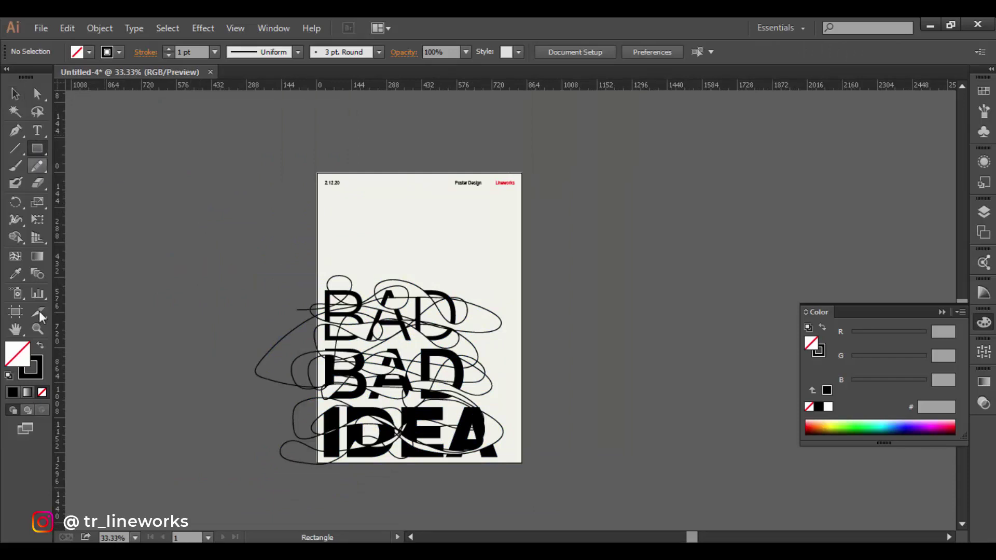
pyautogui.click(40, 347)
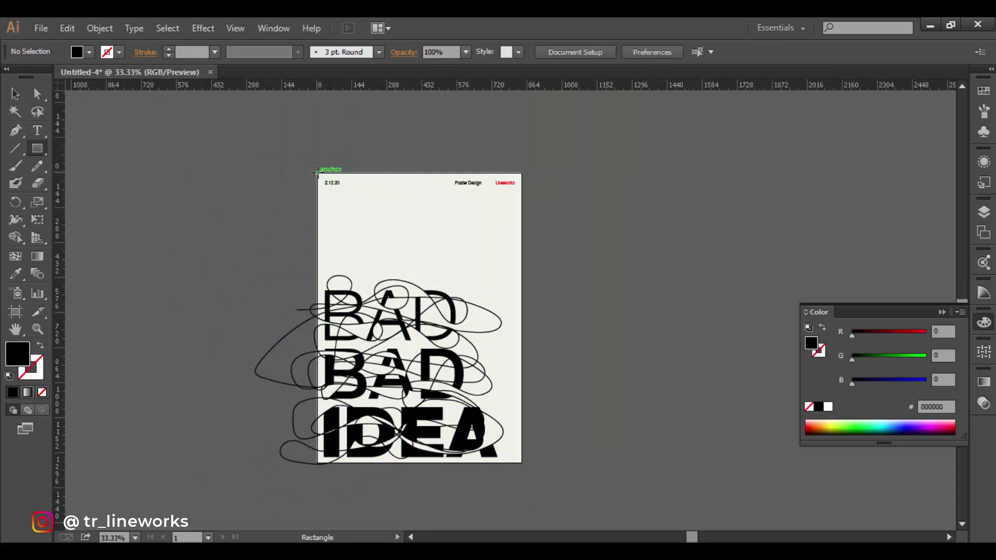
pyautogui.moveTo(318, 174); pyautogui.dragTo(521, 461)
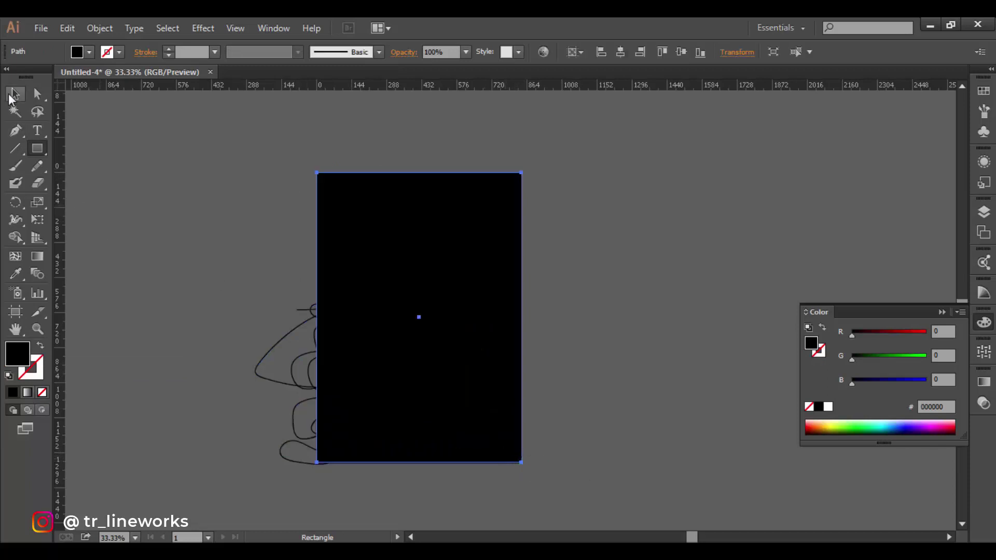
# Select the lettering, scribble and black rectangle together, make a clipping mask from them, and deselect the result
pyautogui.click(11, 95)
pyautogui.moveTo(283, 262)
pyautogui.mouseDown()
pyautogui.moveTo(441, 414)
pyautogui.moveTo(550, 475)
pyautogui.mouseUp()
pyautogui.rightClick(472, 351)
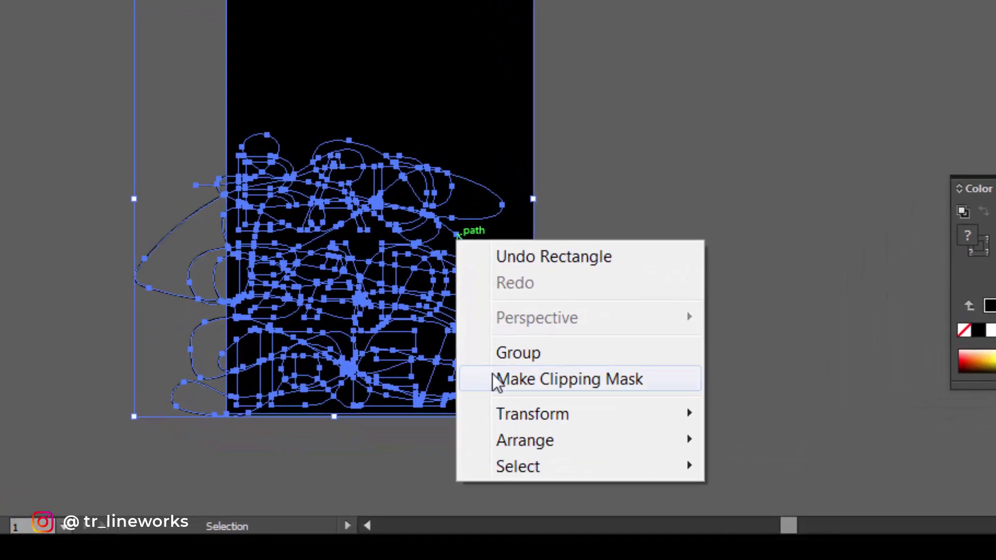
pyautogui.click(497, 381)
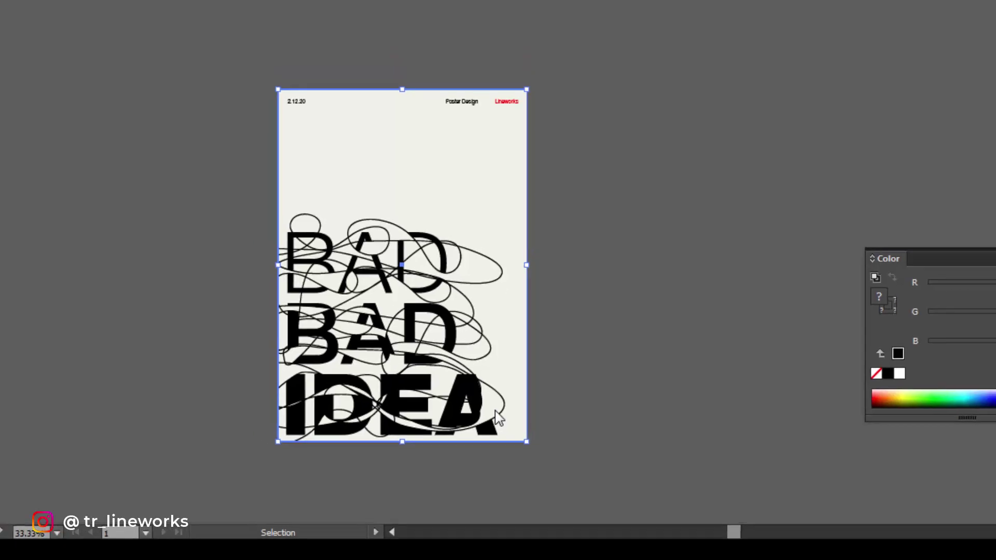
pyautogui.click(203, 273)
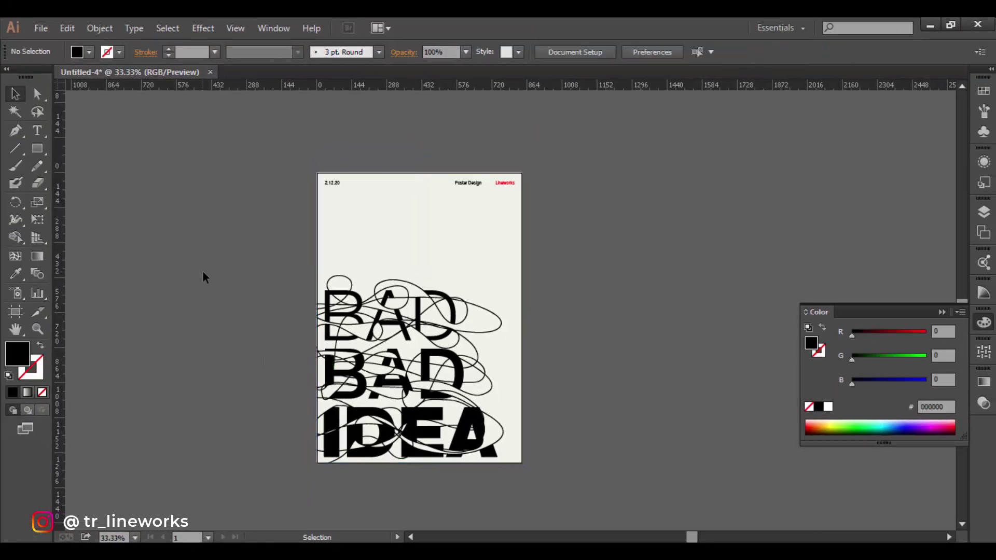